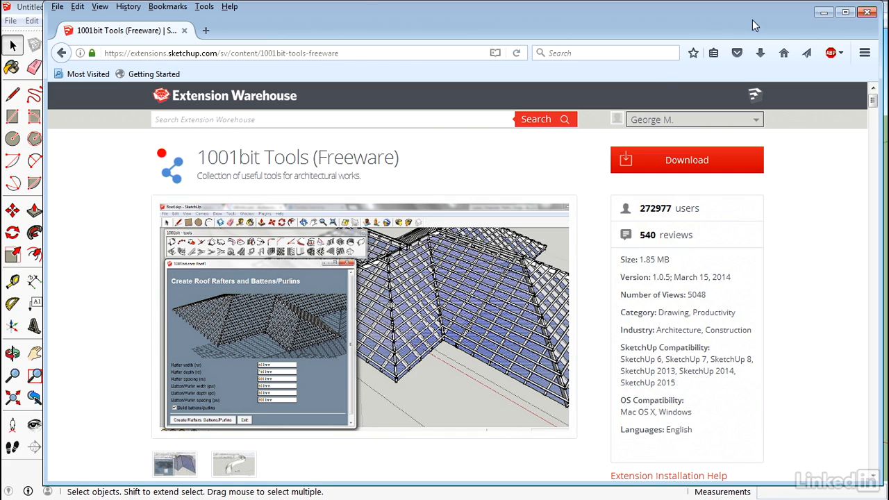
- Switch to SketchUp and look through the 1001bit tools categories, including Setting out, Arrays, Staircase and Roof
left_click(819, 15)
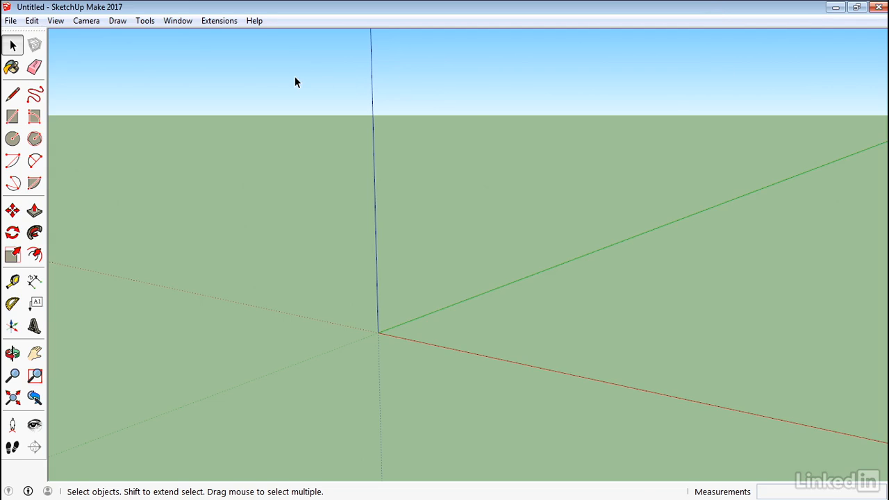
left_click(208, 22)
mouse_move(231, 42)
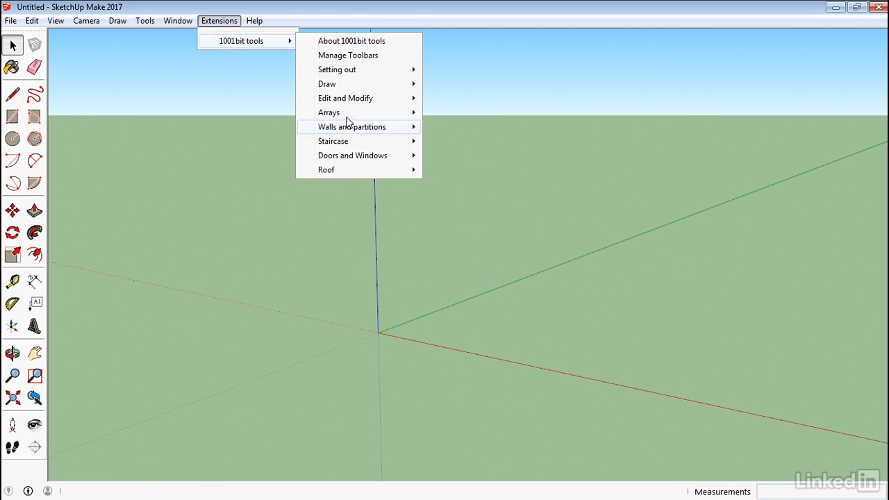
mouse_move(352, 75)
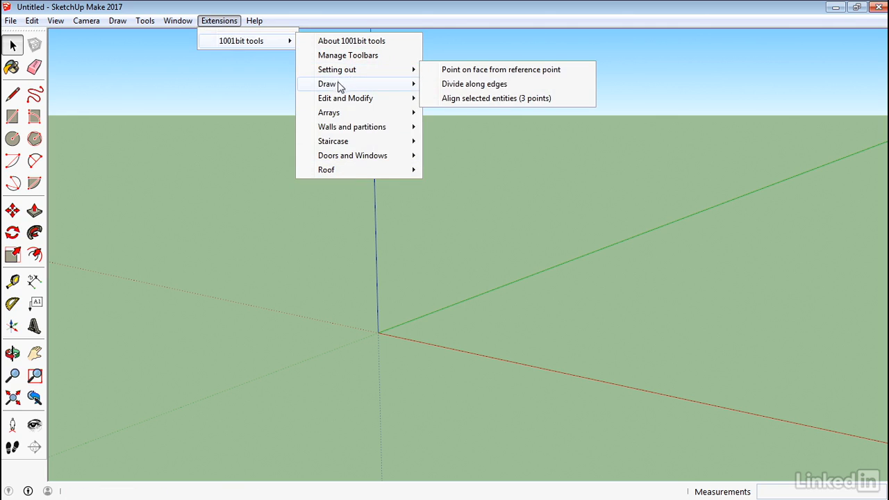
mouse_move(353, 102)
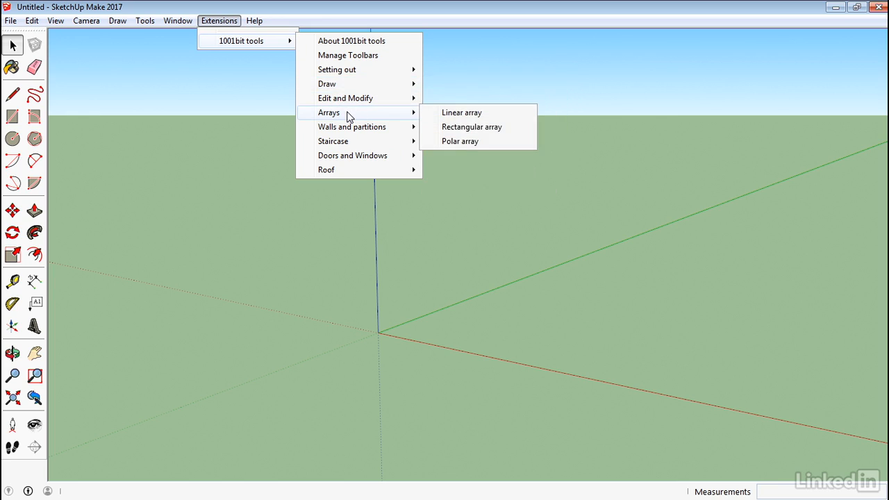
mouse_move(352, 131)
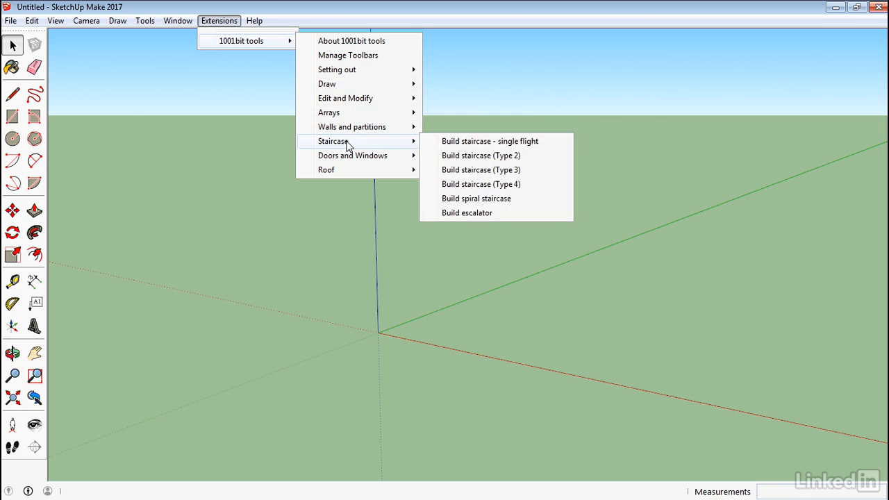
mouse_move(352, 159)
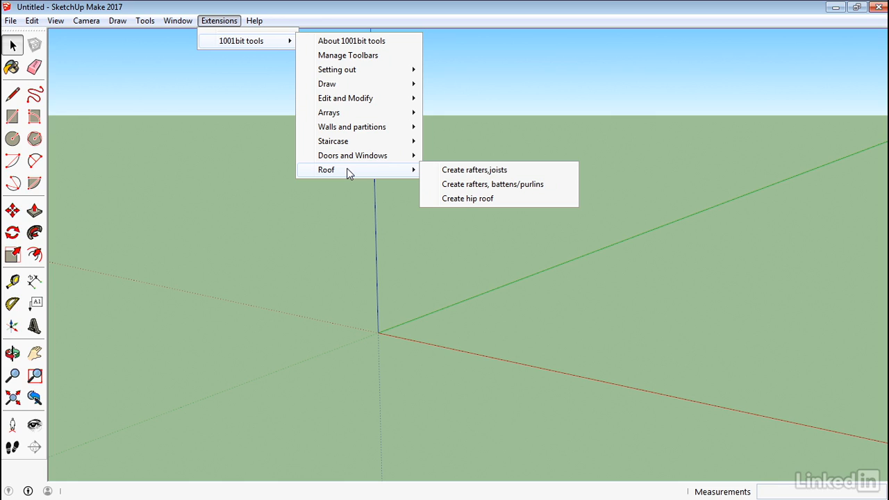
left_click(234, 96)
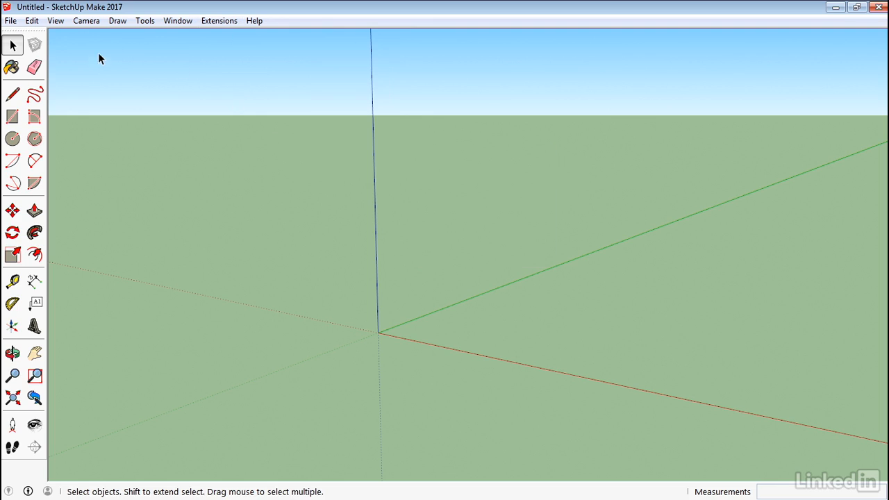
- Show the 1001bit - tools toolbar and place it above the drawing area
left_click(57, 21)
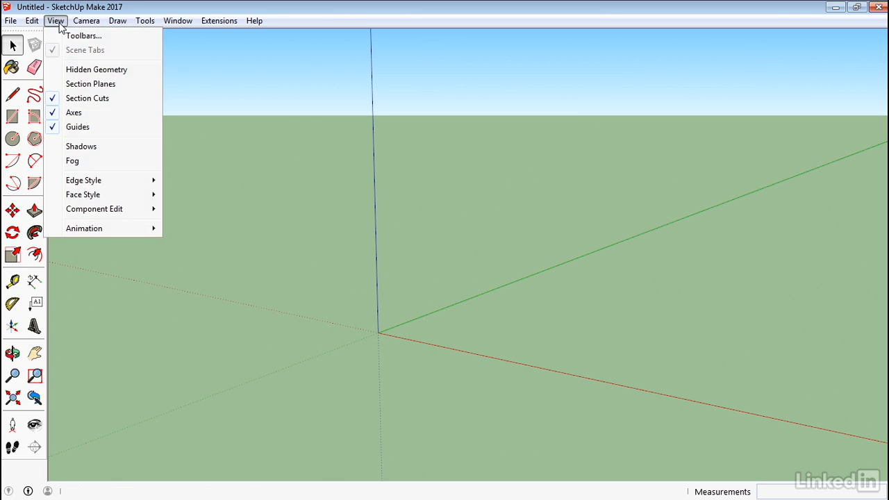
left_click(78, 36)
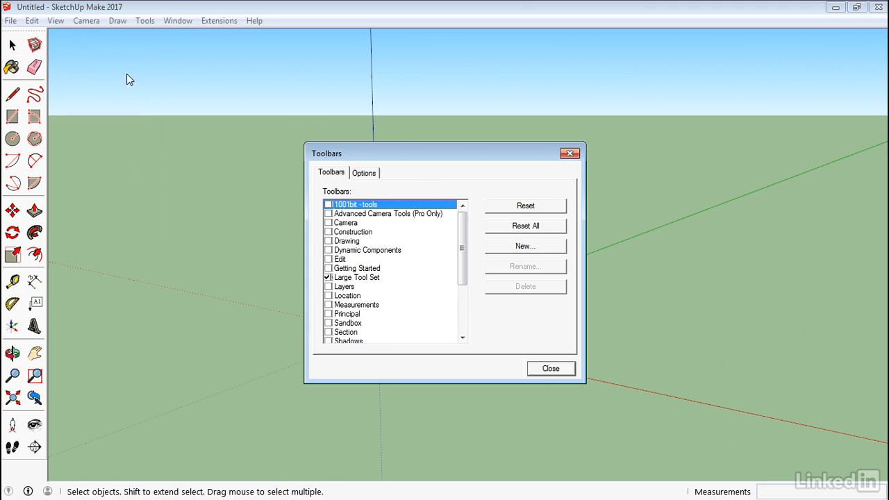
left_click(327, 204)
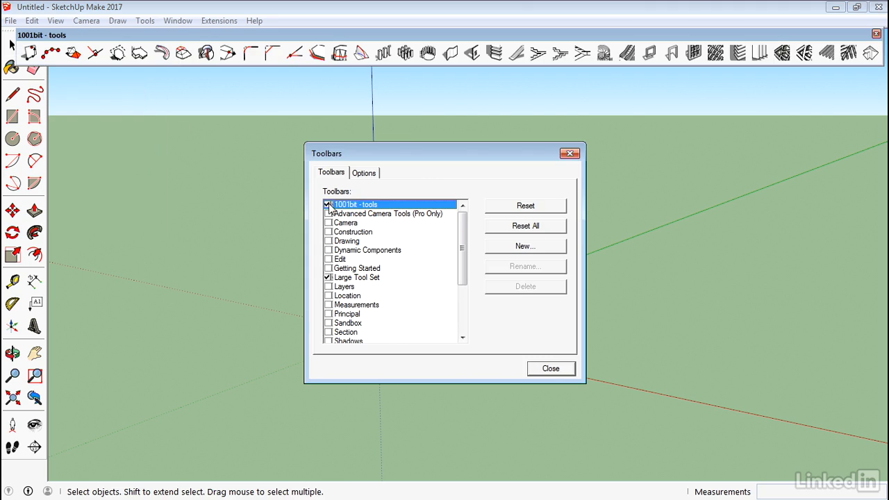
left_click(551, 368)
mouse_move(254, 33)
left_mouse_down()
mouse_move(247, 40)
mouse_move(255, 31)
left_mouse_up()
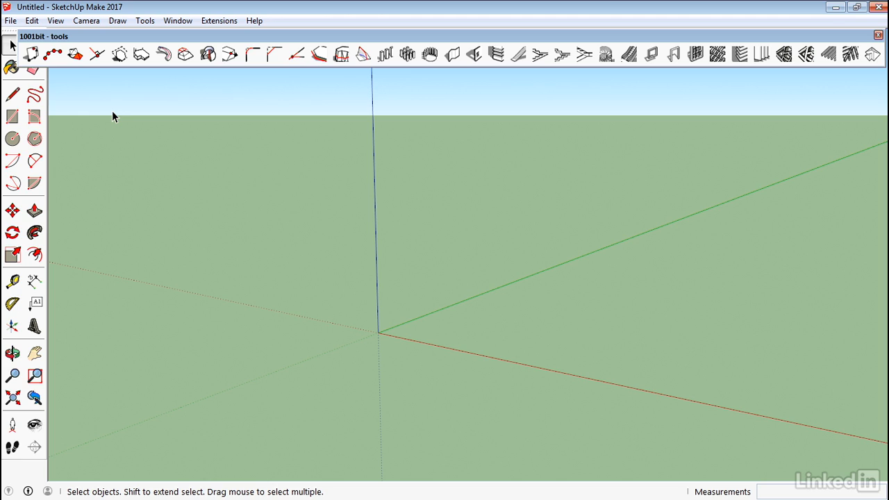
- Draw a rectangle on the ground plane with its first corner at the origin and sides along the red and green axes
left_click(13, 120)
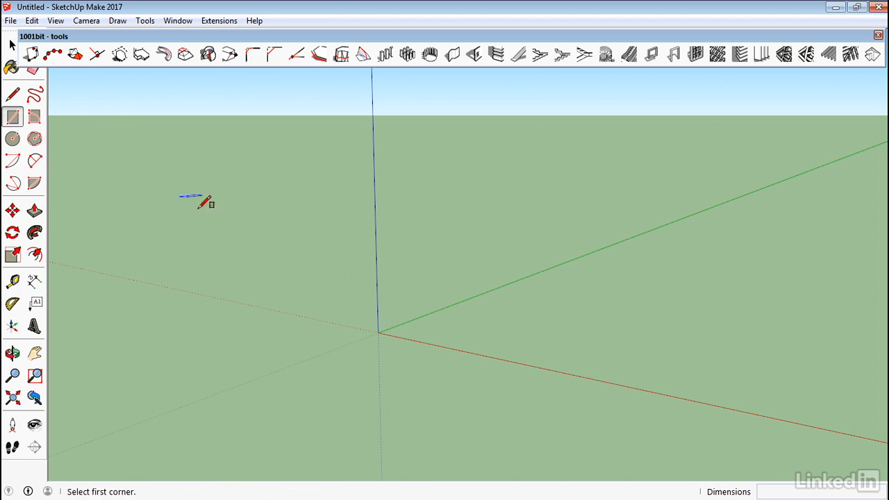
left_click(378, 332)
left_click(806, 311)
mouse_move(577, 242)
middle_mouse_down()
mouse_move(576, 281)
mouse_move(581, 257)
middle_mouse_up()
key("h")
left_click_drag(694, 229, 575, 201)
- Fillet the rectangle's corner at the origin with the 1001bit Fillet command, using a radius of 1' 6"
left_click(220, 20)
mouse_move(286, 40)
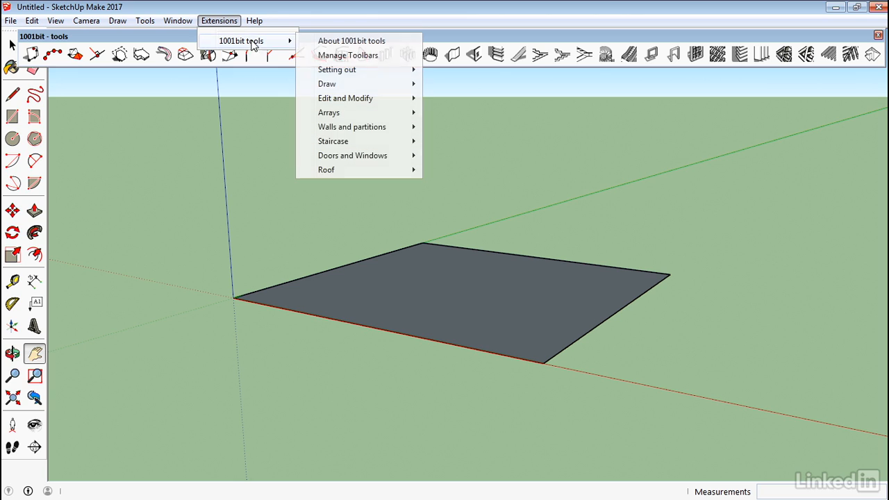
mouse_move(389, 100)
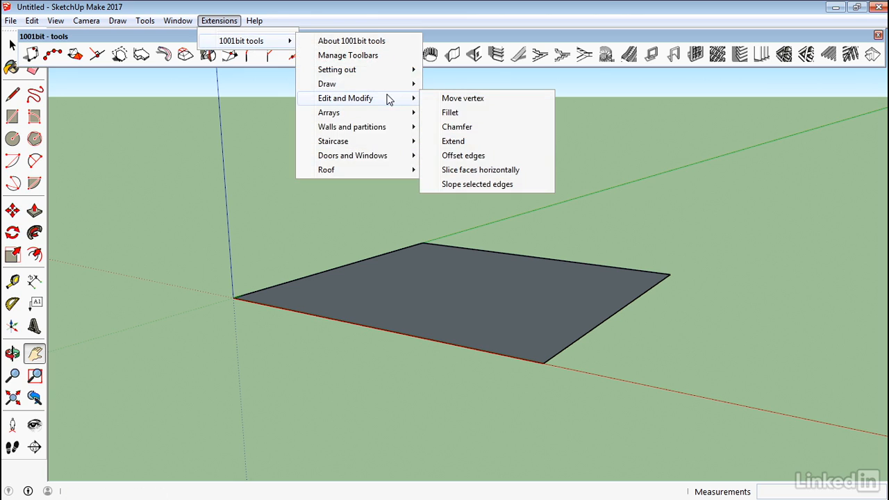
left_click(451, 114)
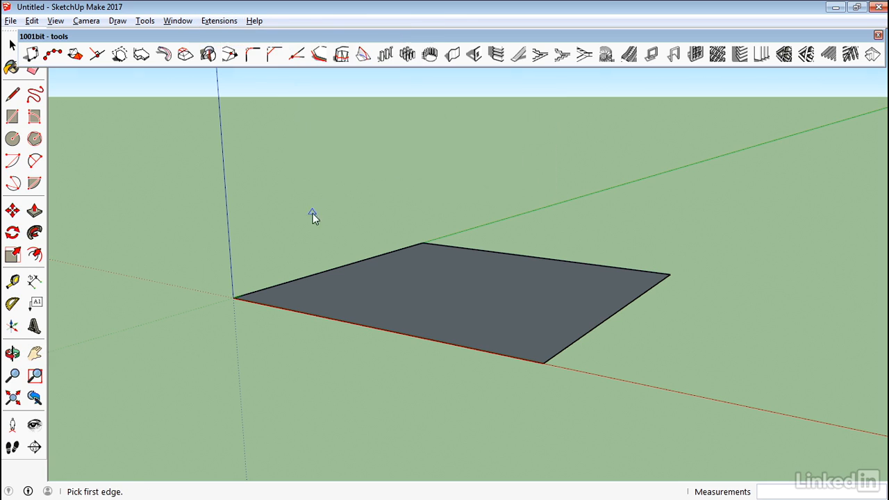
middle_click_drag(312, 214, 319, 268)
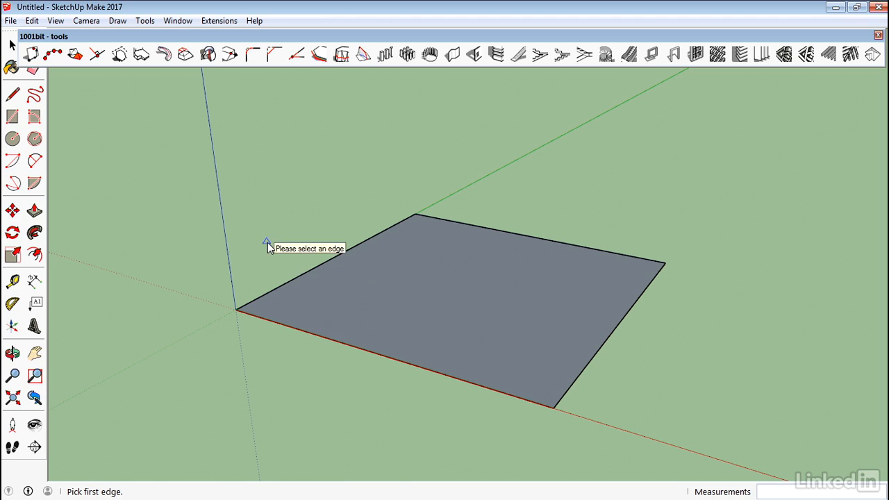
left_click(304, 275)
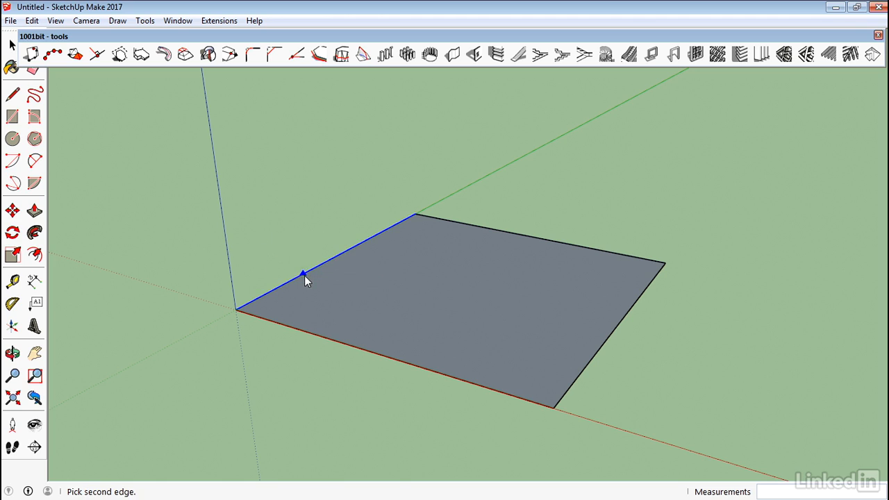
left_click(304, 330)
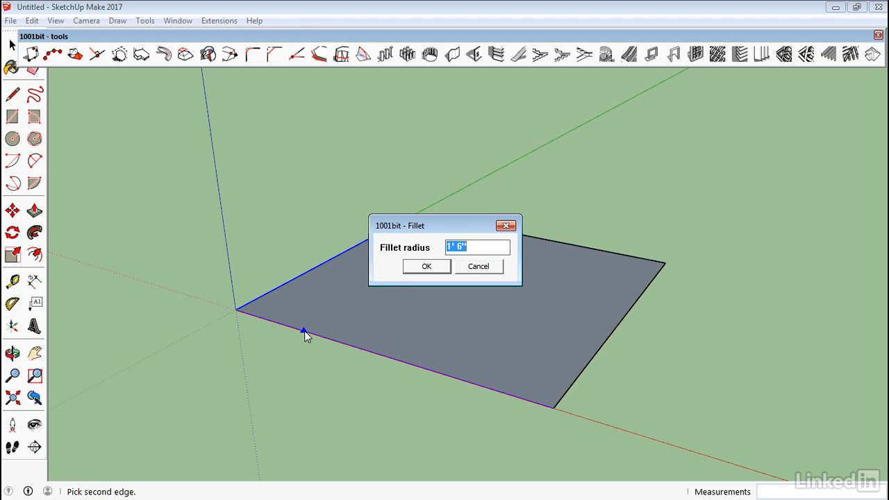
left_click(425, 268)
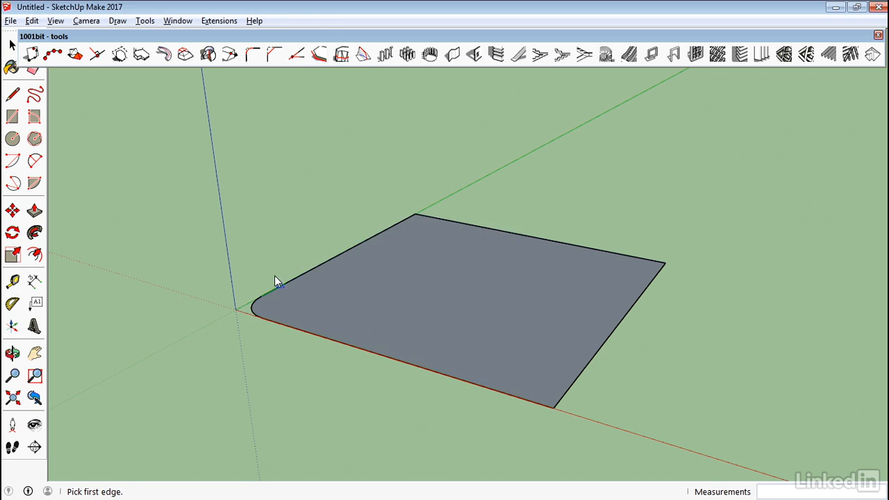
- Chamfer the rectangle's corner diagonally opposite the fillet with the 1001bit Chamfer command, using 1' for both distances
middle_click_drag(276, 277, 315, 382)
middle_click_drag(345, 330, 326, 275)
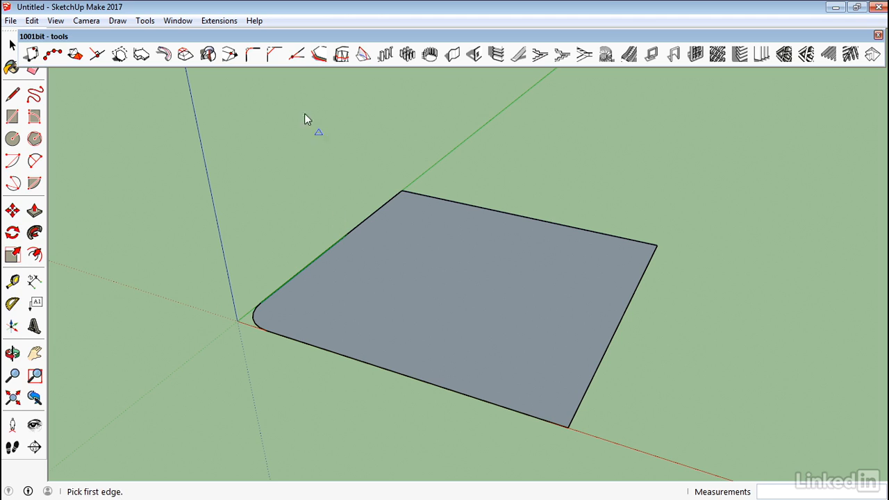
left_click(272, 56)
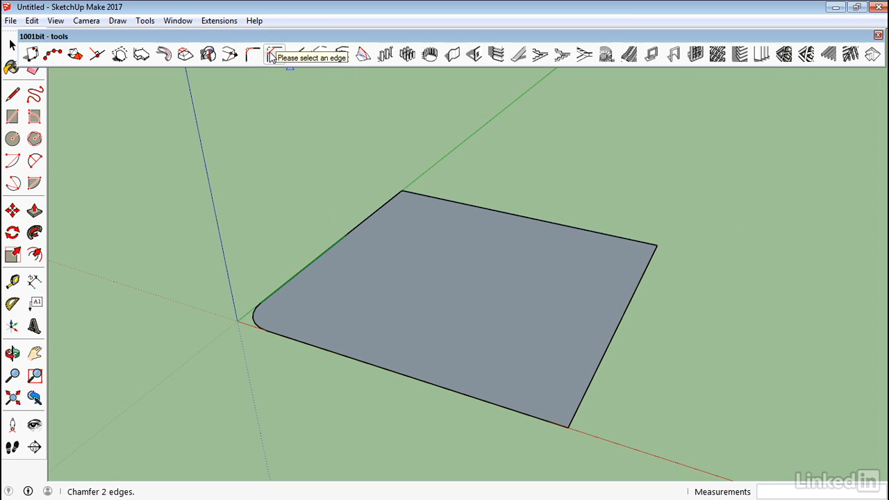
left_click(595, 233)
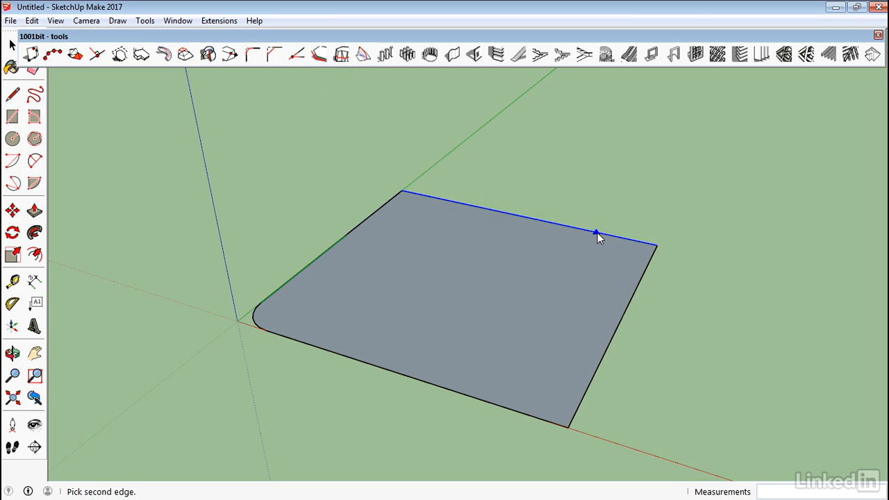
left_click(641, 278)
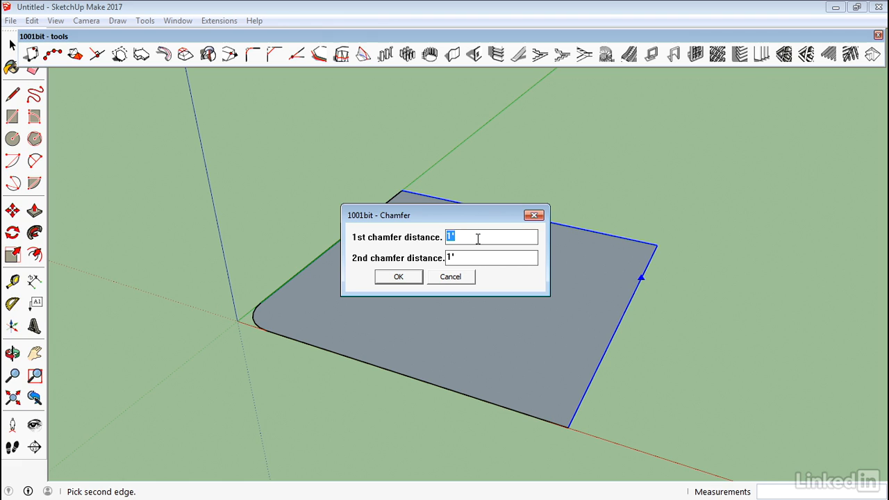
left_click(406, 274)
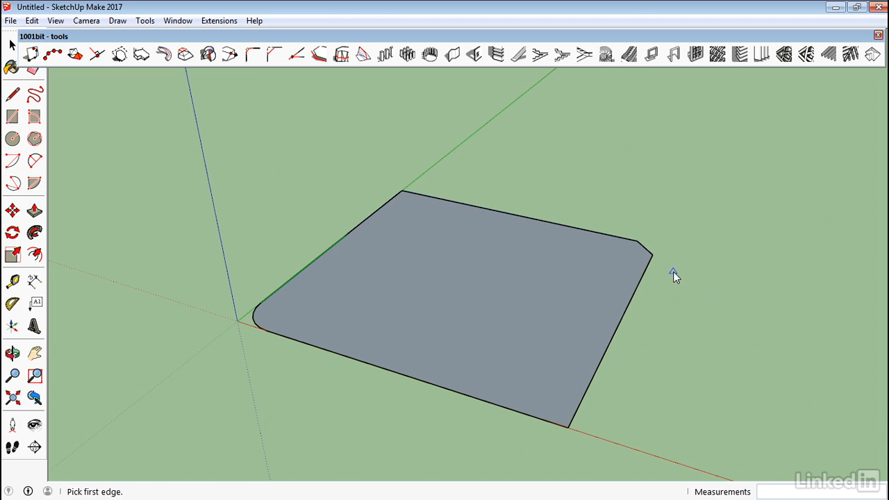
- Use the 1001bit Move vertex command to shift the face's sharp corner on the green axis about 6' 7" parallel to the red axis
left_click(216, 20)
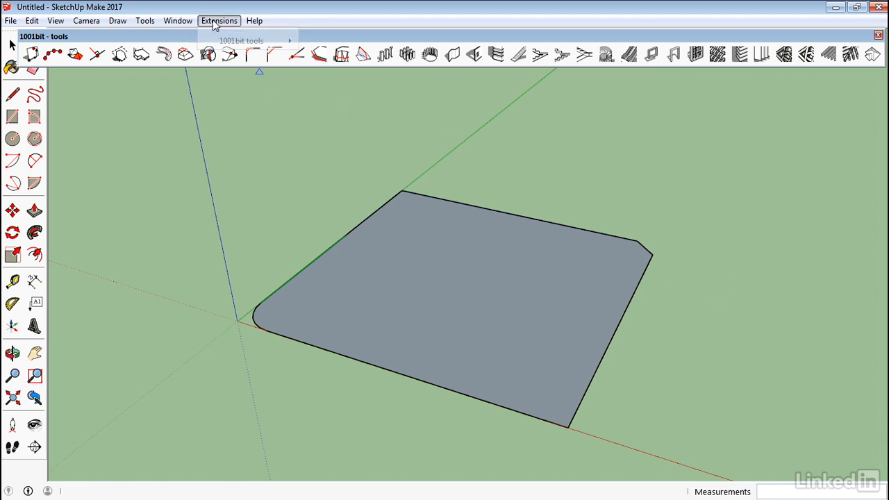
mouse_move(248, 40)
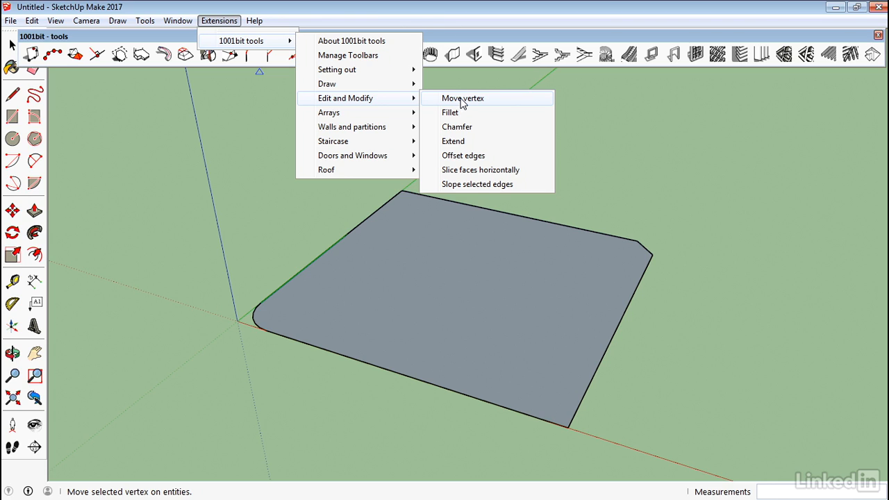
left_click(463, 98)
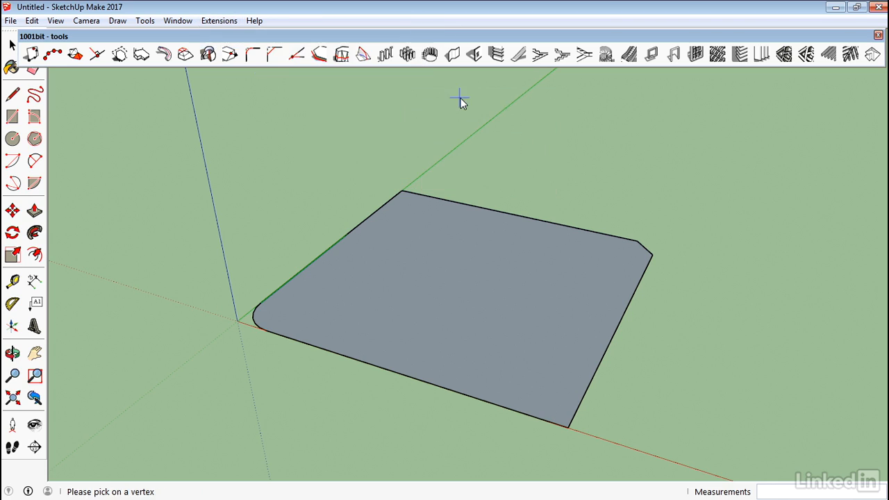
left_click(401, 192)
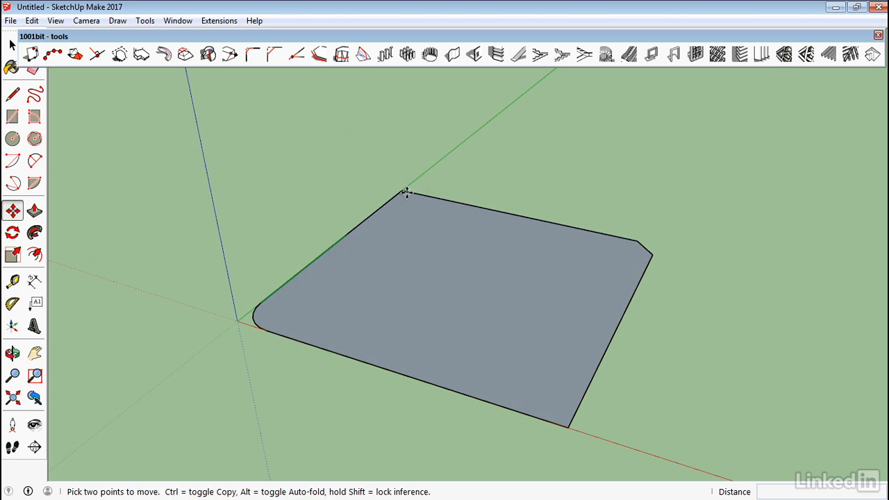
left_click(406, 193)
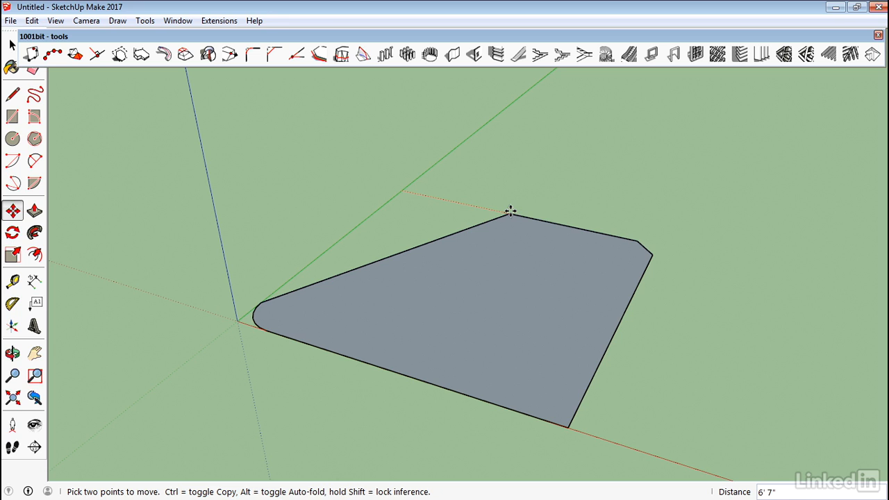
left_click(511, 212)
- Push/Pull the reshaped face upward by about 6' 8" into a solid block
middle_click_drag(658, 341, 640, 282)
key("space")
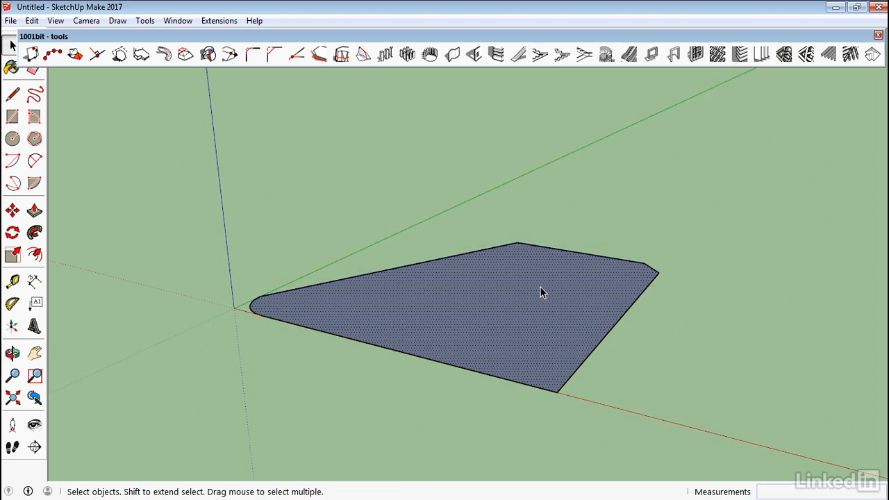
key("p")
left_click(540, 291)
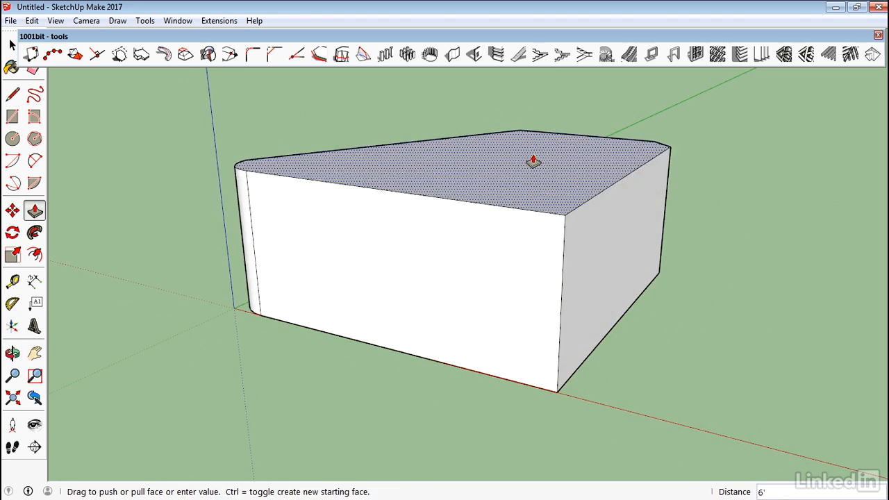
left_click(535, 145)
middle_click_drag(530, 143, 502, 159)
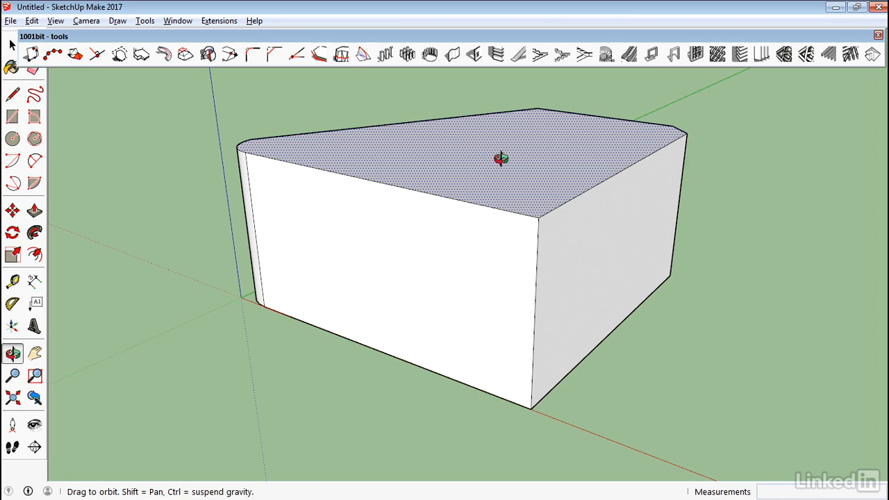
- Use 1001bit Offset edges at 6" to offset the front face's vertical edge on the red axis inward three successive times
left_click(218, 20)
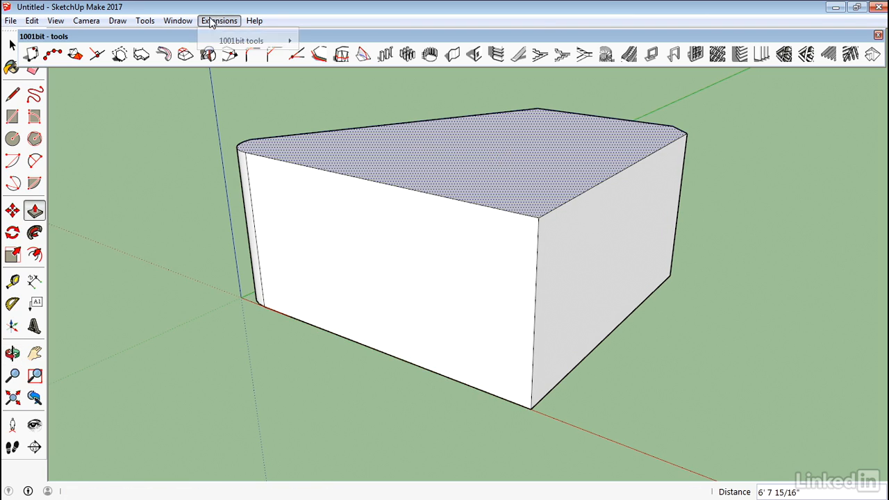
mouse_move(209, 39)
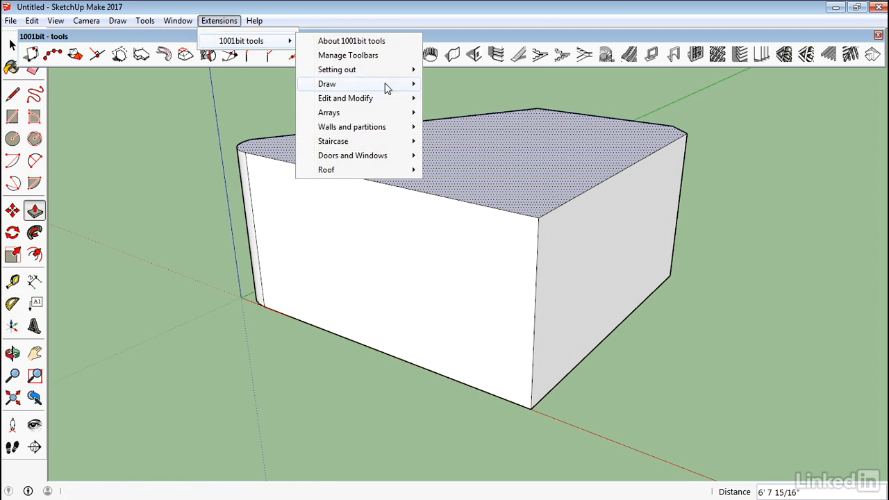
mouse_move(406, 99)
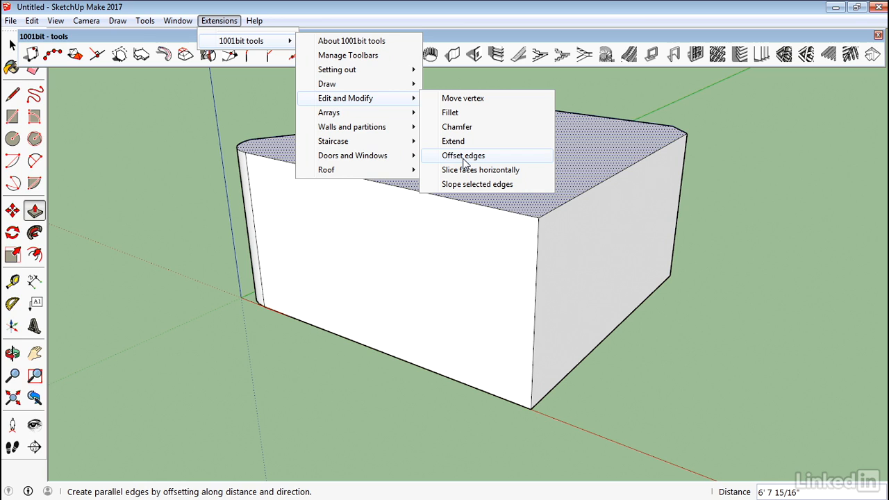
left_click(464, 161)
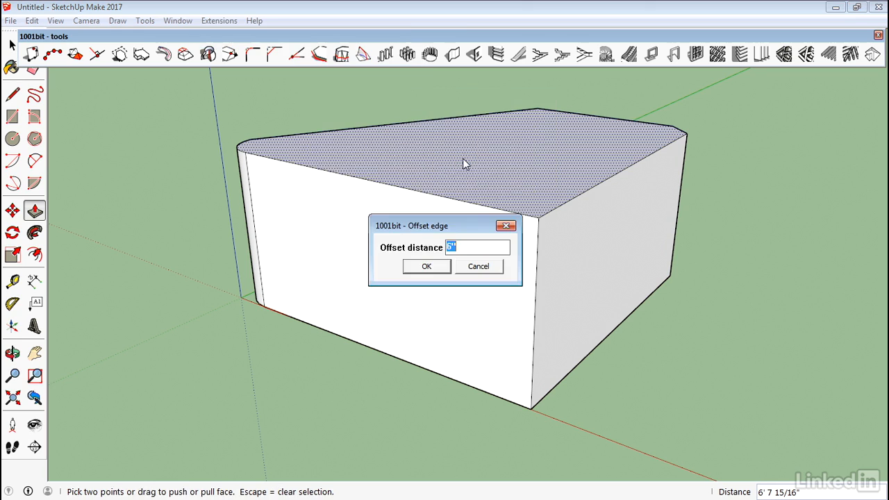
left_click_drag(461, 224, 289, 226)
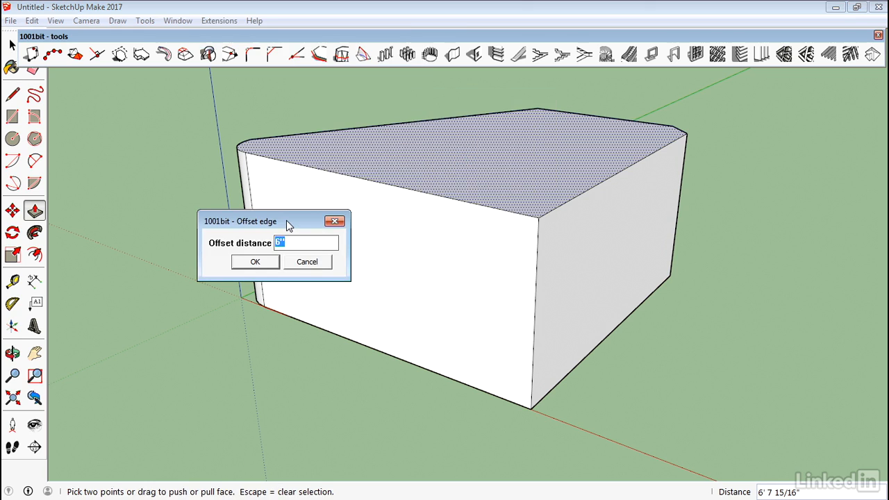
left_click(256, 261)
left_click(536, 285)
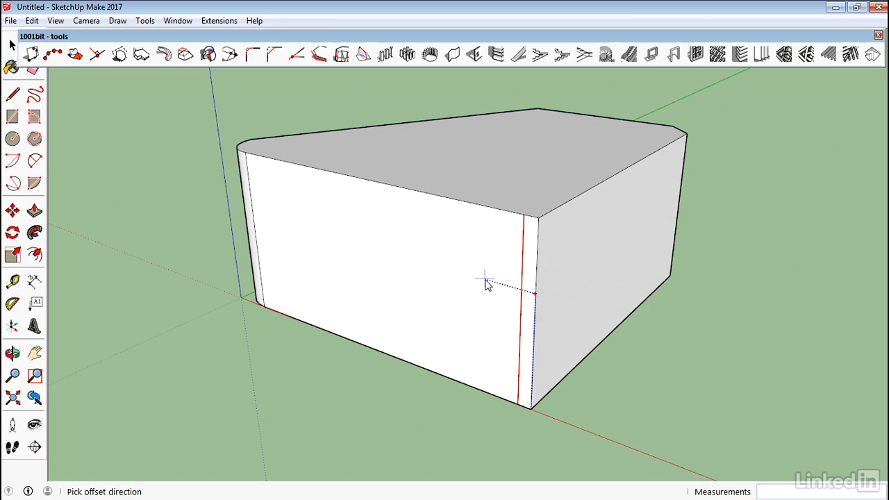
left_click(500, 290)
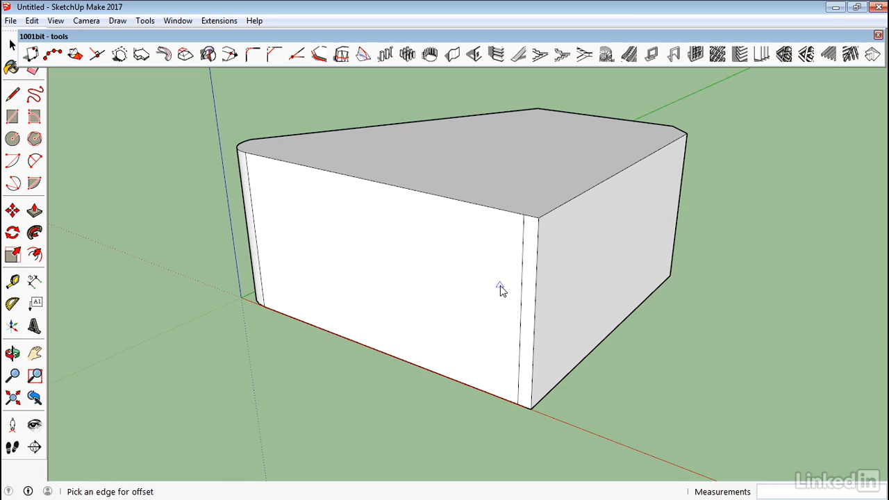
left_click(522, 298)
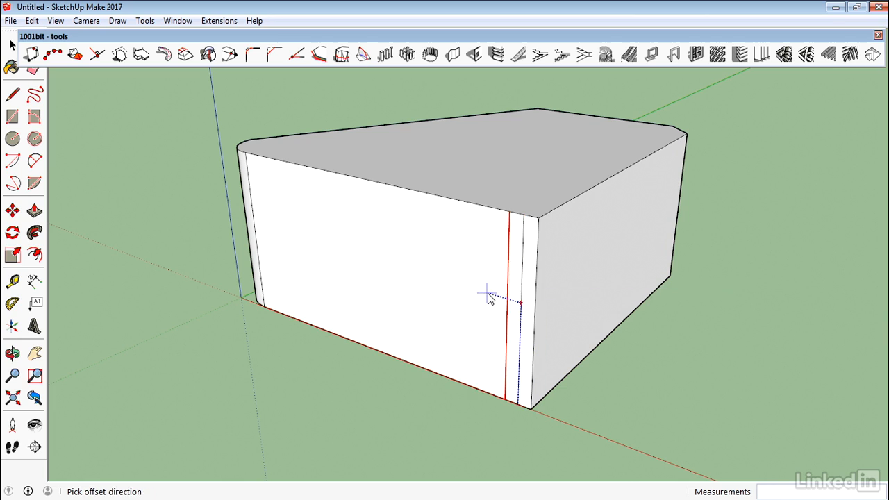
left_click(488, 293)
left_click(506, 293)
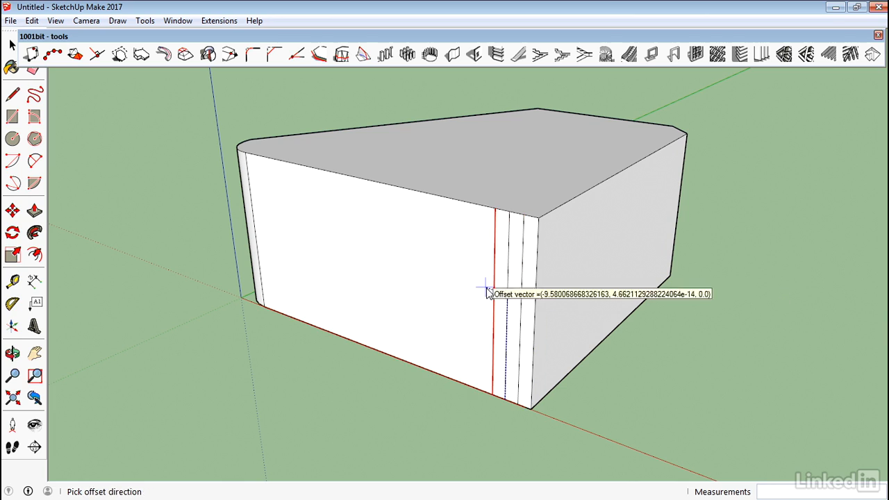
left_click(484, 292)
- Offset the top and bottom edges of the front face's large remaining panel inward by 6"
left_click(453, 199)
left_click(454, 228)
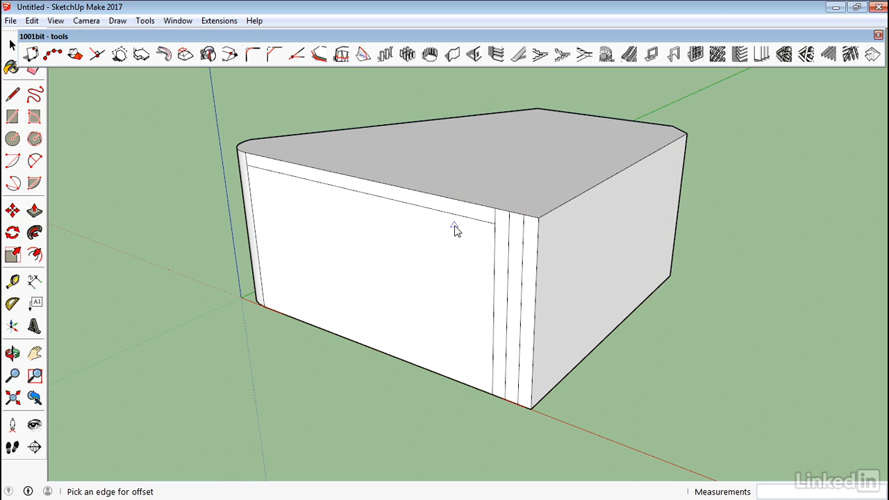
left_click(419, 368)
left_click(427, 359)
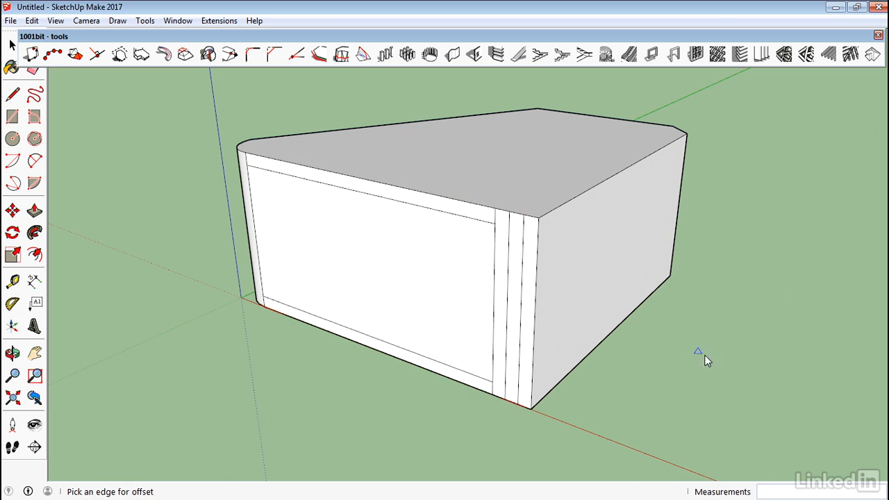
- Push/Pull the middle of the three narrow vertical strips outward from the front face by about 3'
middle_click_drag(699, 356, 678, 334)
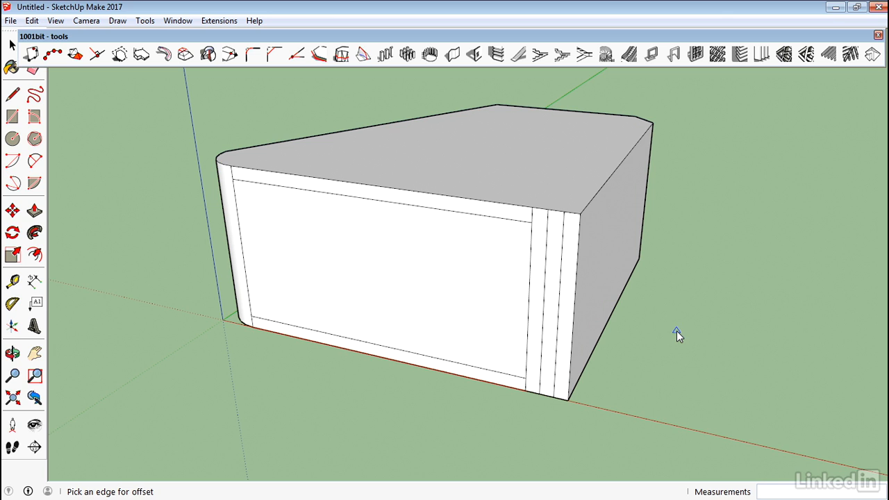
middle_click_drag(704, 325, 641, 343)
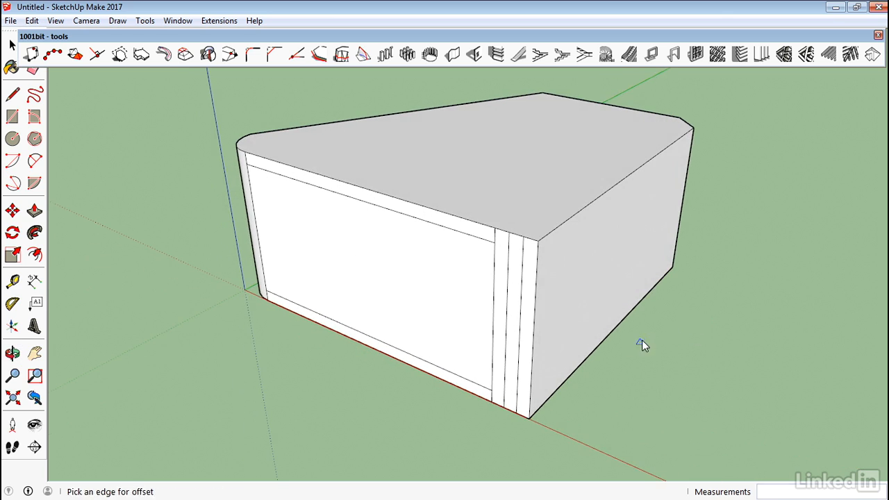
key("space")
left_click(514, 301)
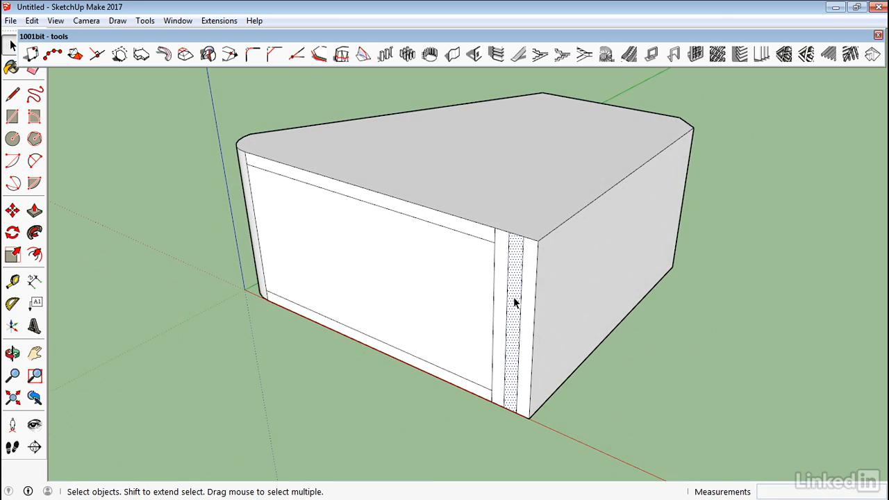
key("p")
left_click_drag(514, 304, 456, 354)
middle_click_drag(456, 353, 761, 307)
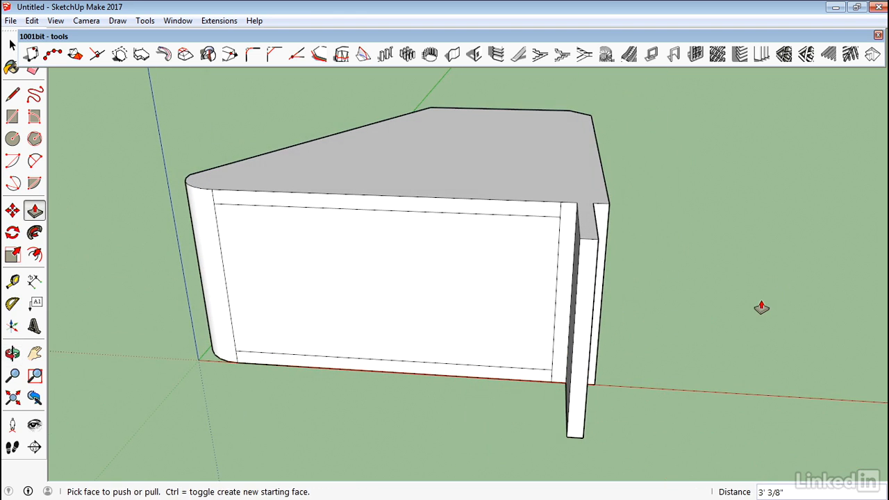
- Select the whole block with its projecting strip and delete it
key("space")
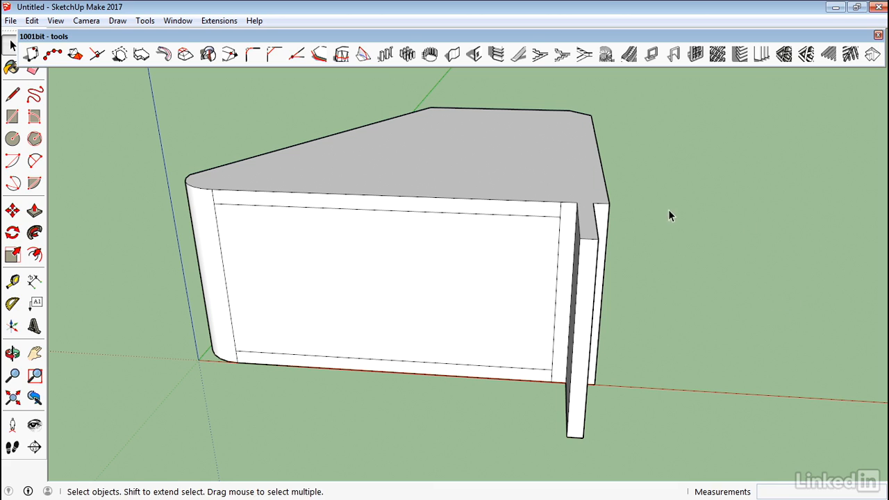
left_click_drag(663, 93, 163, 440)
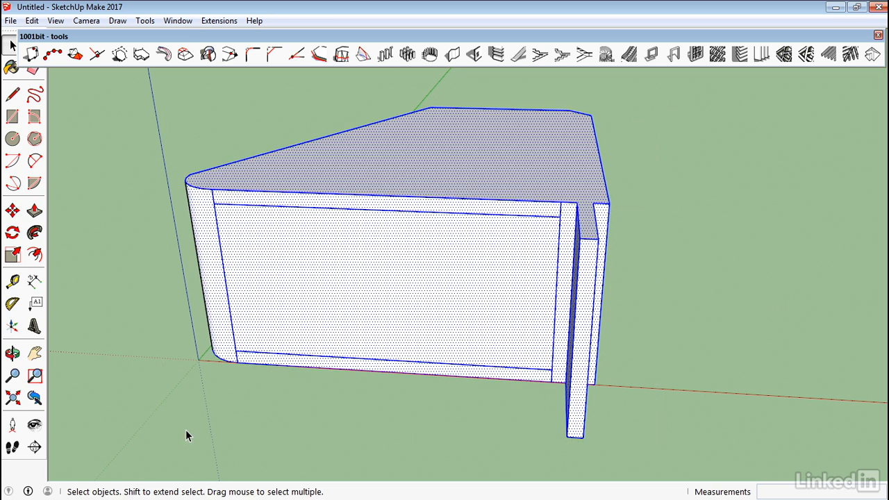
key("Delete")
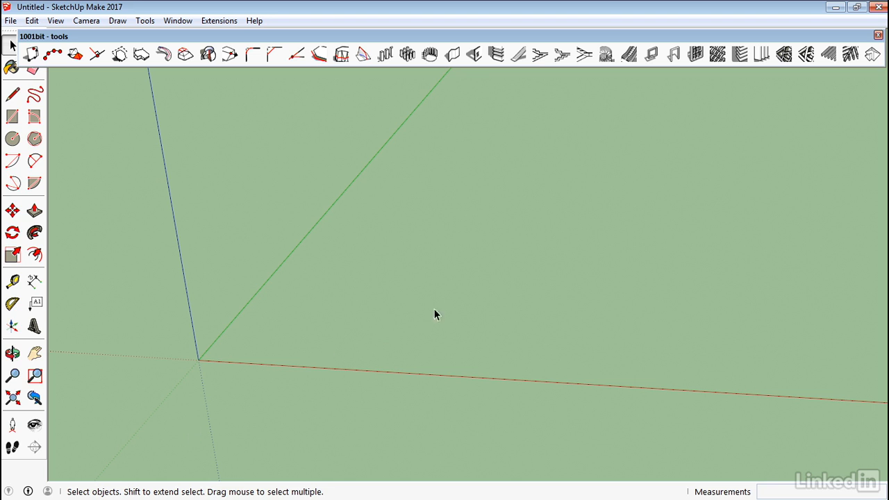
- Draw a ground rectangle from the origin, about 22' along the red axis by 20' 9" along the green axis
key("o")
left_click_drag(391, 327, 349, 304)
key("space")
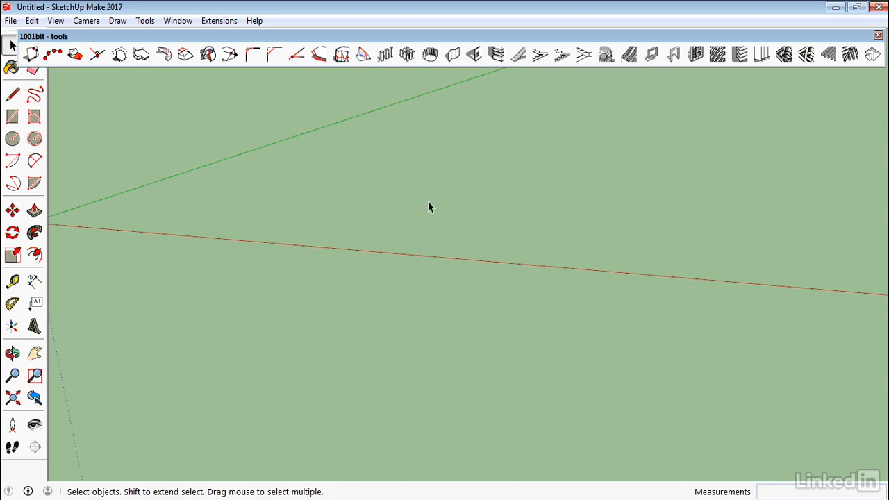
key("h")
left_click_drag(478, 137, 585, 263)
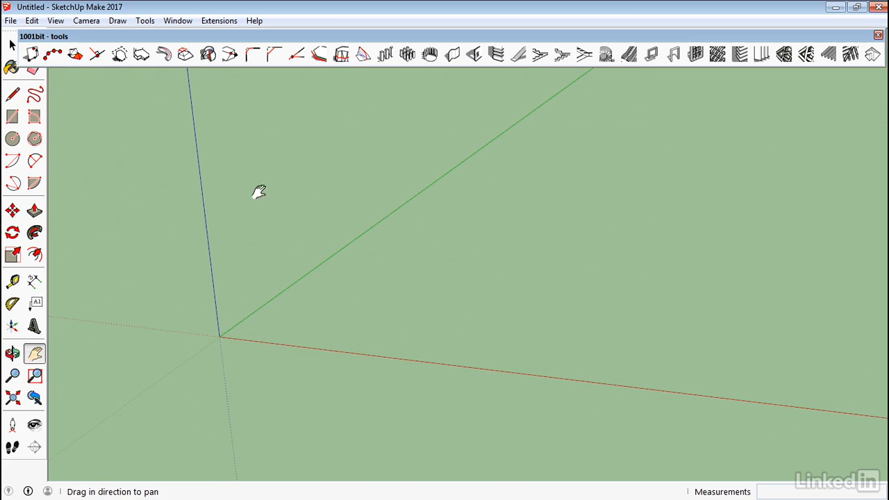
left_click(12, 116)
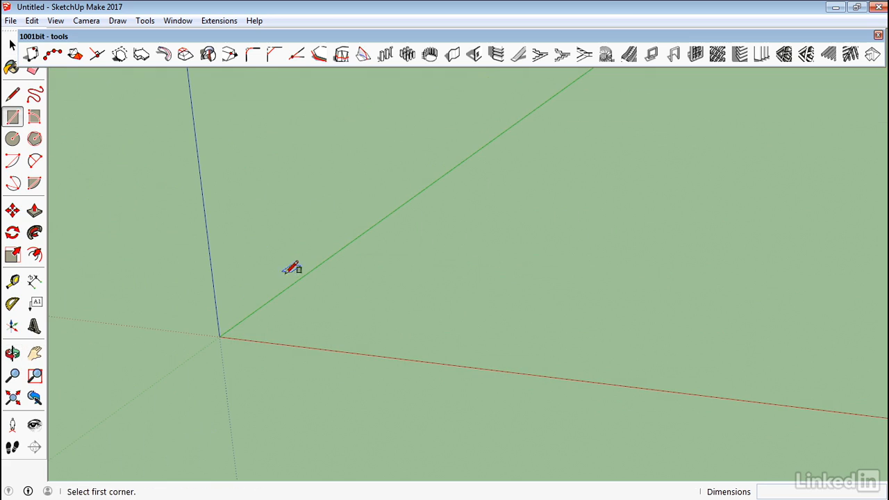
left_click(220, 336)
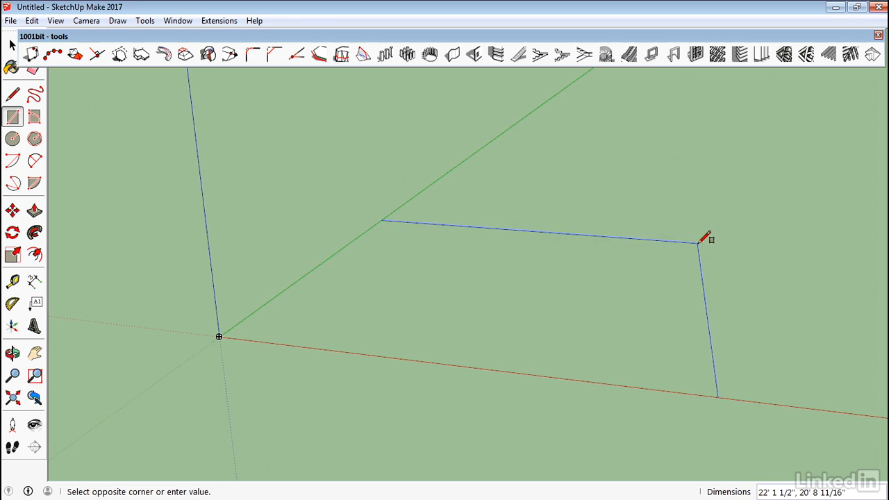
left_click(699, 241)
middle_click_drag(635, 323, 590, 359)
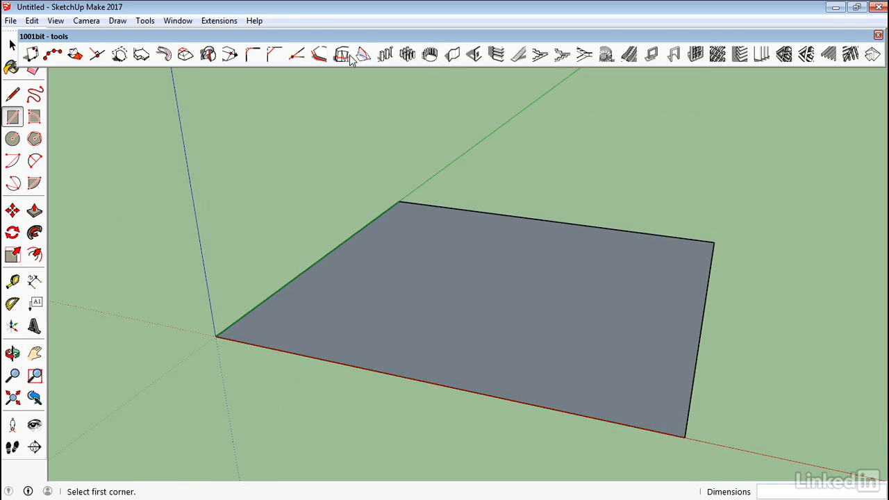
- Build a closed 1001bit Vertical wall as a group around the rectangle's corners, right-aligned, 5 7/8" thick and 9' 10 1/8" high
left_click(218, 20)
mouse_move(248, 40)
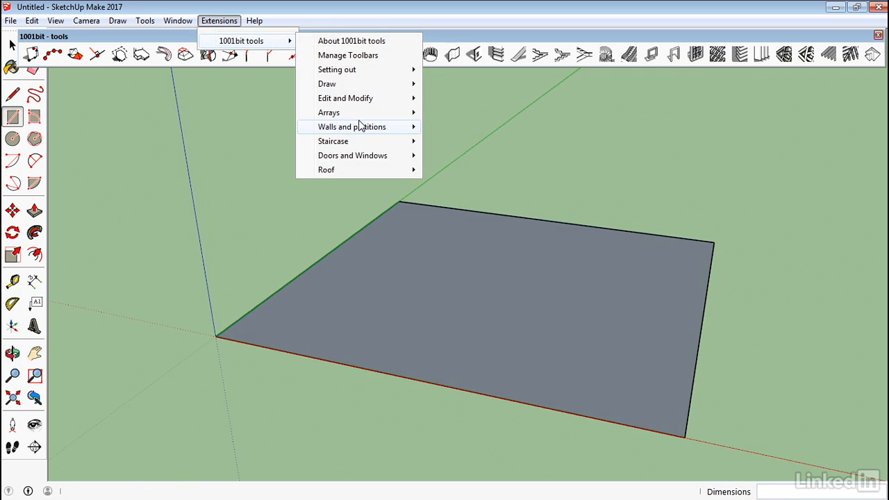
mouse_move(364, 127)
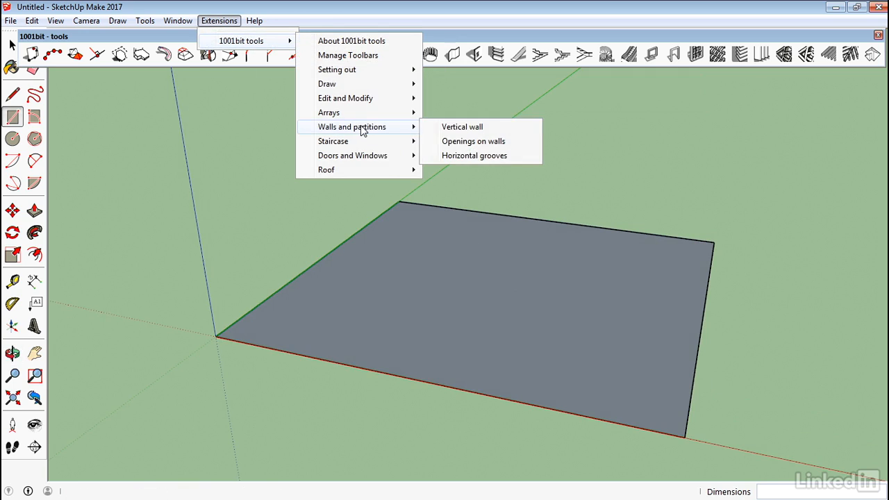
left_click(452, 129)
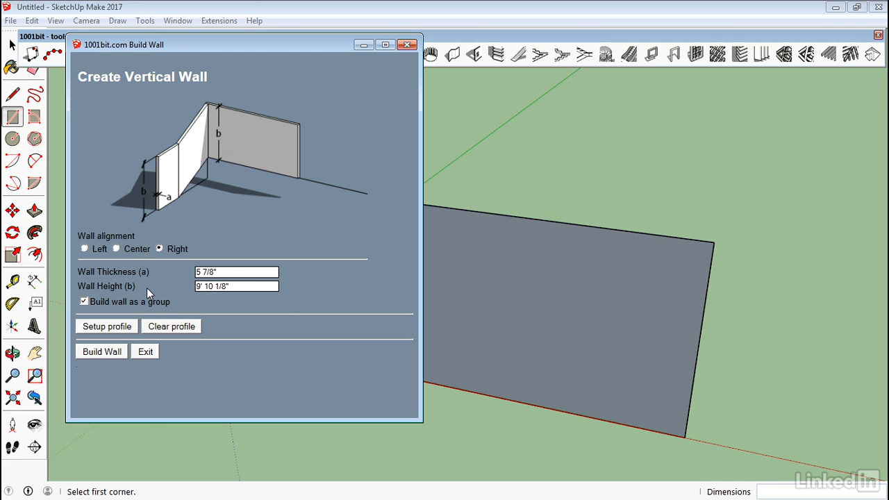
left_click(116, 354)
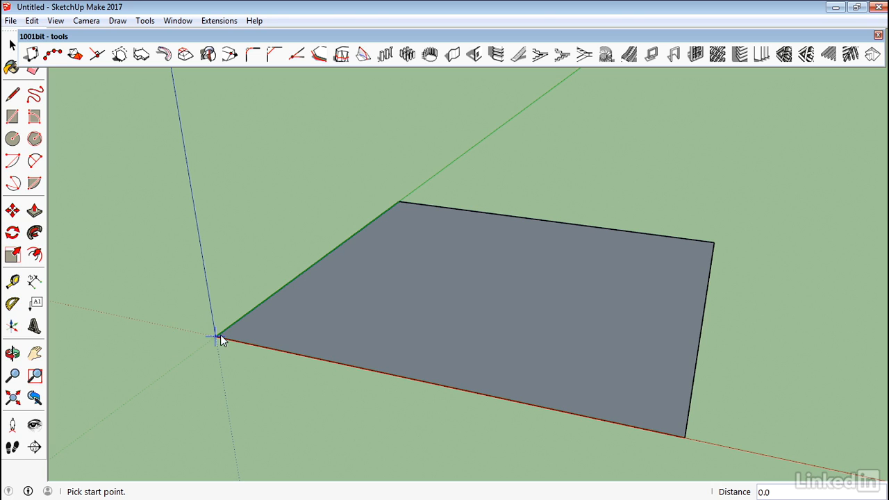
left_click(216, 338)
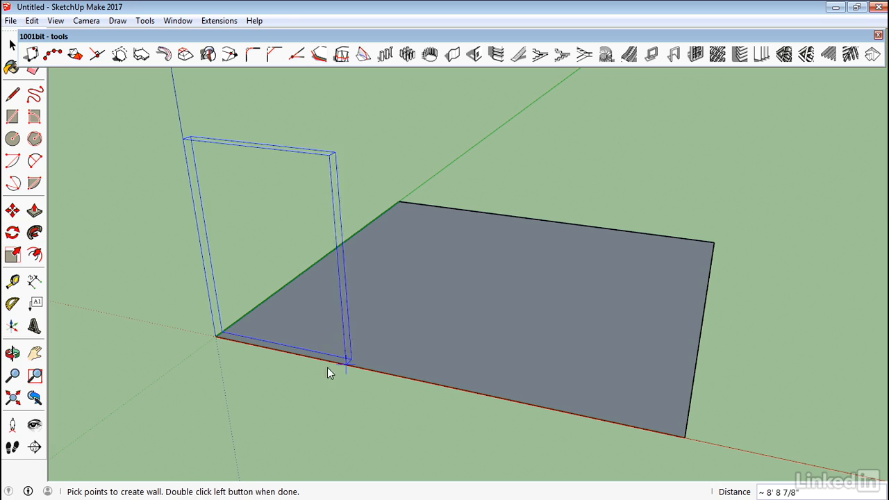
left_click(685, 431)
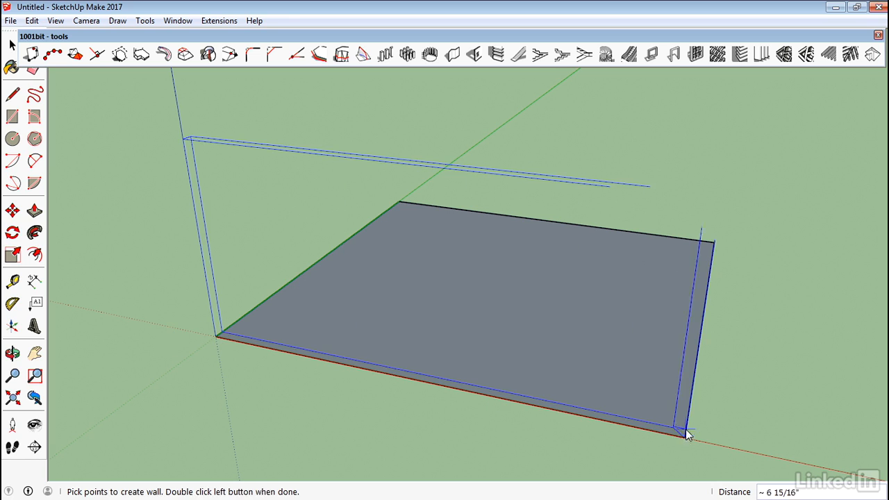
left_click(713, 241)
left_click(399, 203)
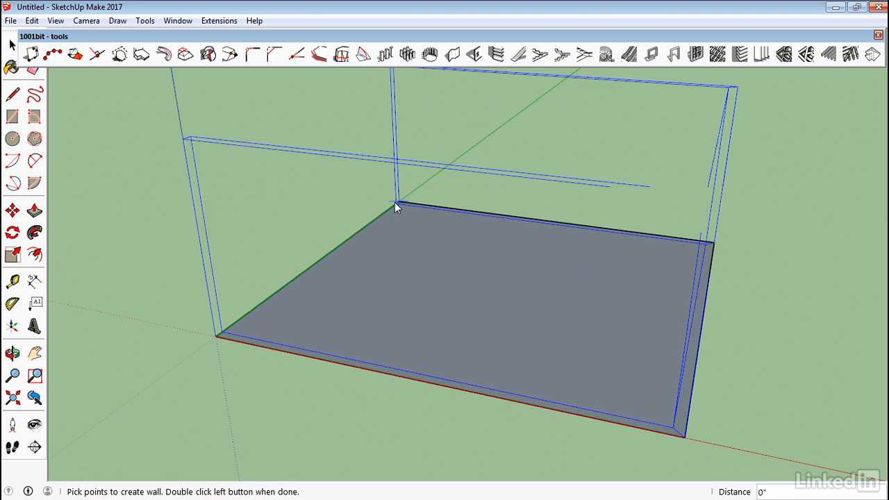
double_click(218, 332)
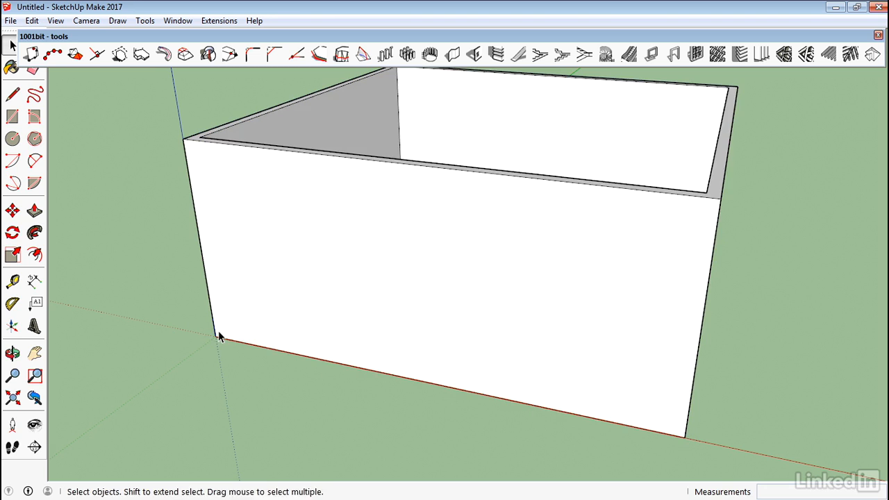
middle_click_drag(218, 332, 316, 279)
scroll(299, 415, "down", 3)
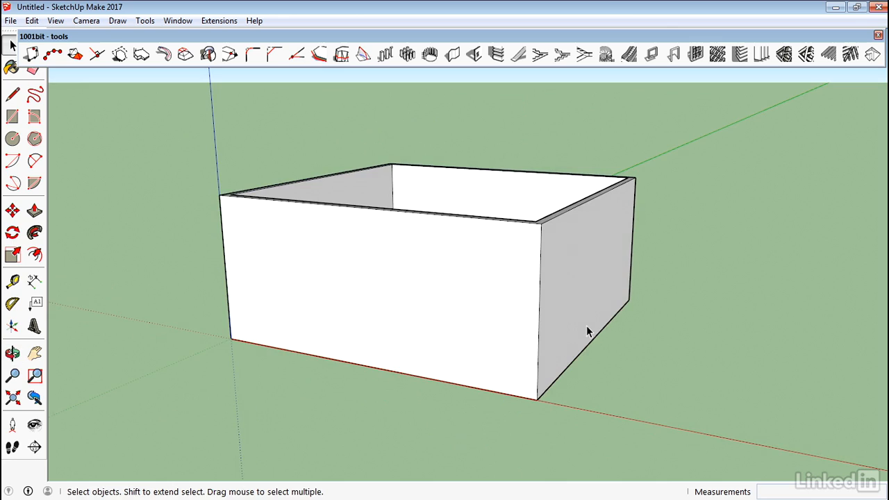
- Cut two 1001bit wall openings, each 3' wide by 4' high, near opposite ends of the front wall
left_click(211, 21)
mouse_move(236, 40)
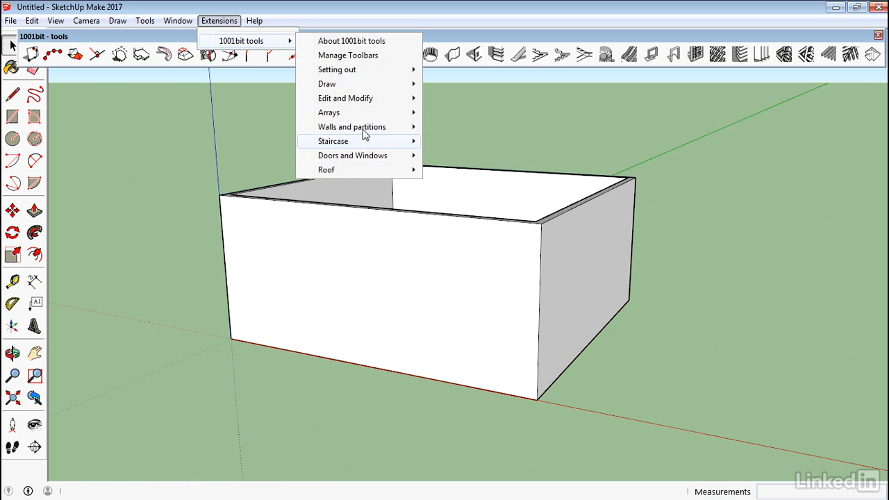
mouse_move(367, 131)
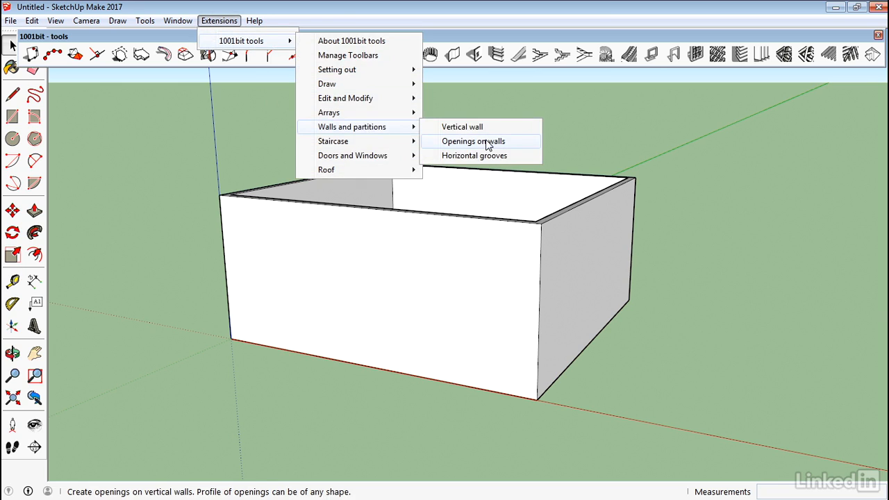
left_click(488, 143)
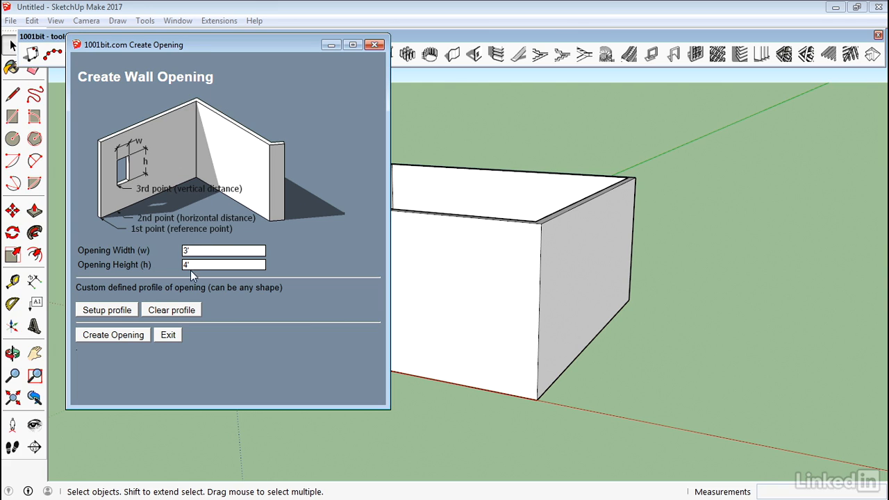
left_click(107, 334)
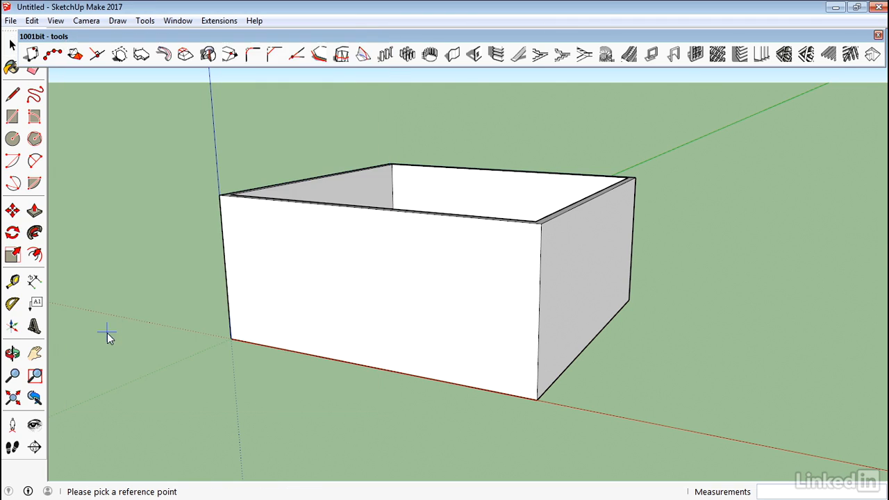
left_click(267, 305)
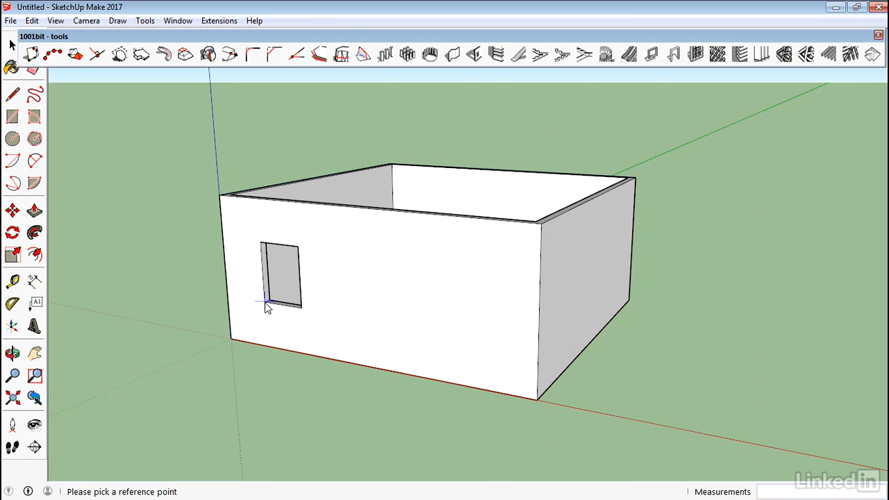
left_click(423, 329)
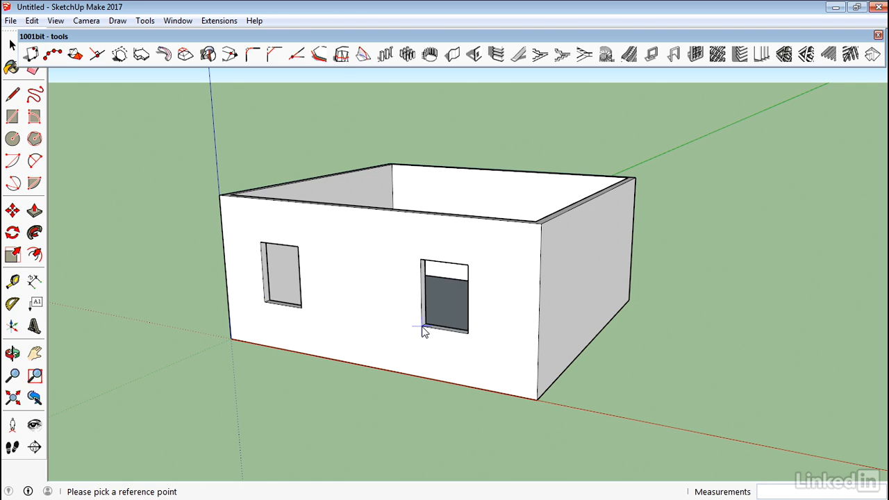
middle_click_drag(560, 359, 718, 352)
key("space")
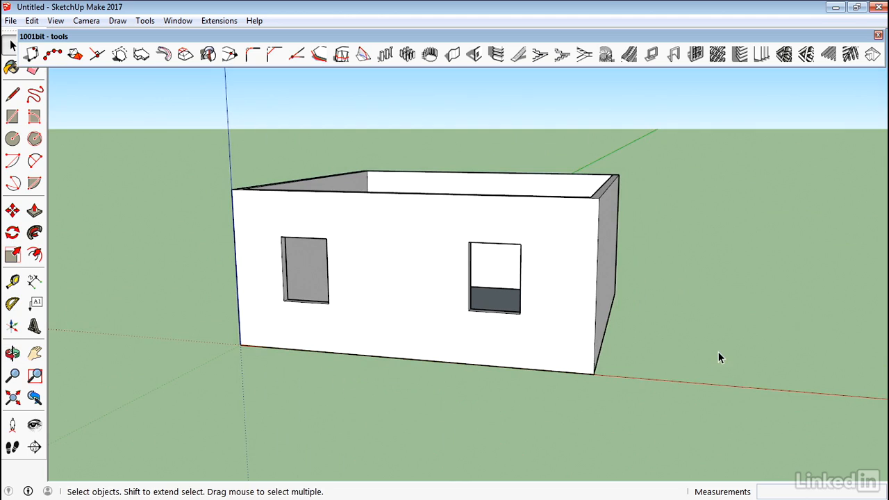
- Select the entire walled box with its openings and ground face, and delete it
middle_click_drag(738, 308, 704, 292)
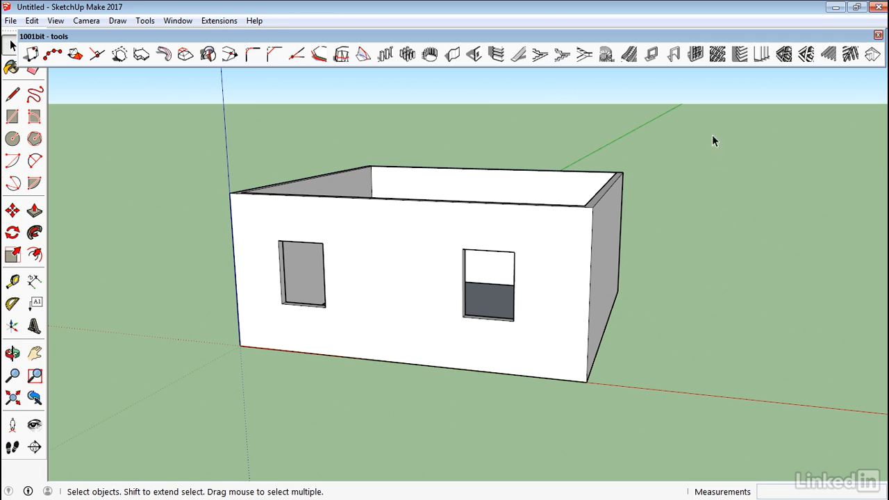
left_click_drag(709, 132, 161, 396)
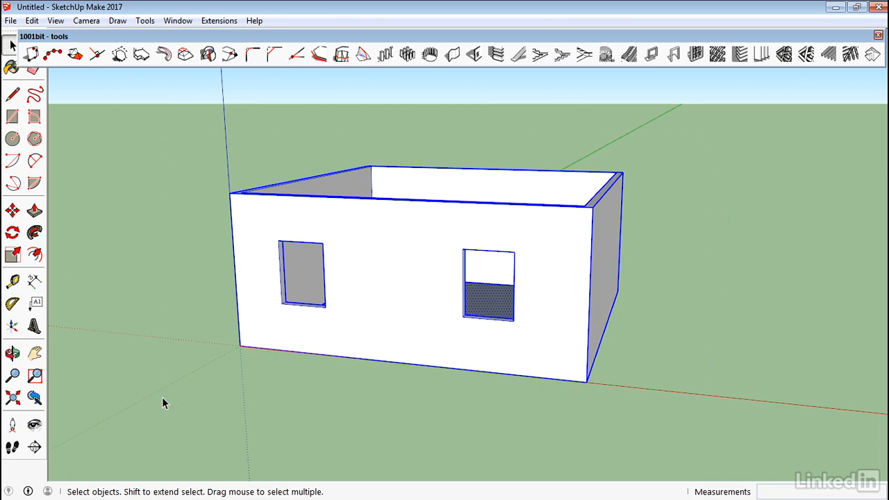
key("Delete")
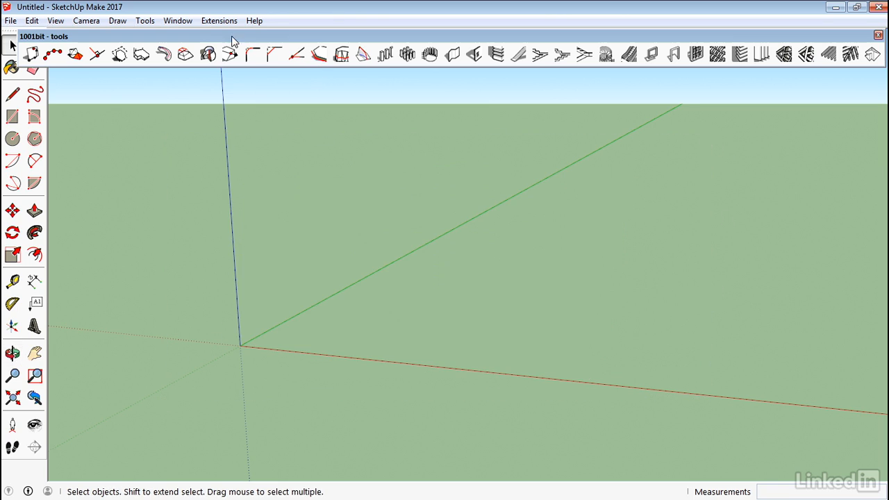
- Build a single-flight Type C staircase on the red axis near the origin, 3' 3 3/8" wide with 10 risers, rising along the green direction
left_click(217, 21)
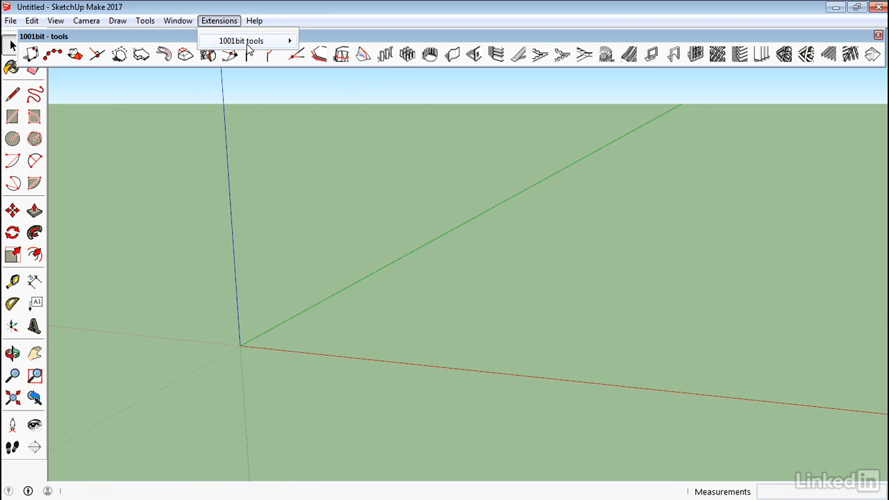
mouse_move(363, 145)
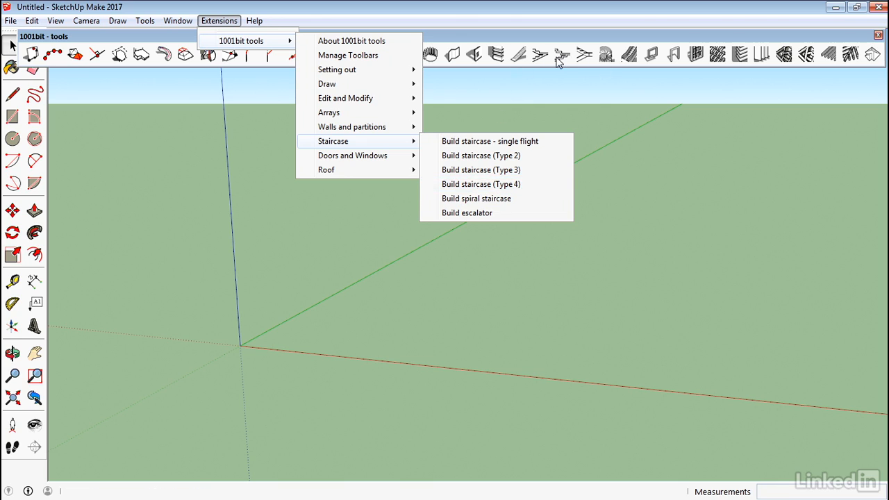
left_click(477, 142)
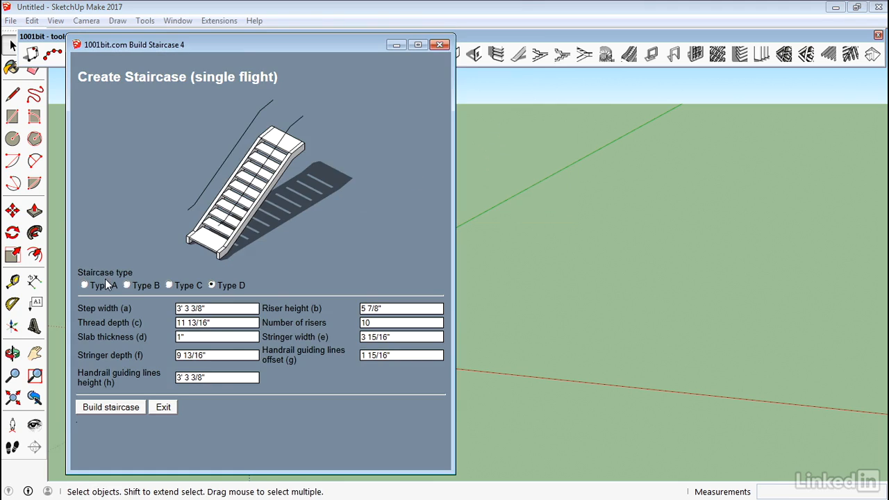
left_click(84, 285)
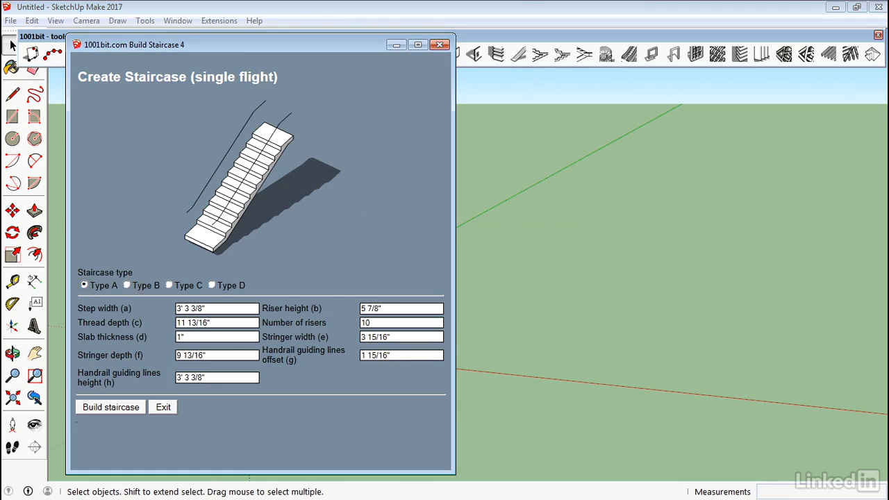
left_click(127, 285)
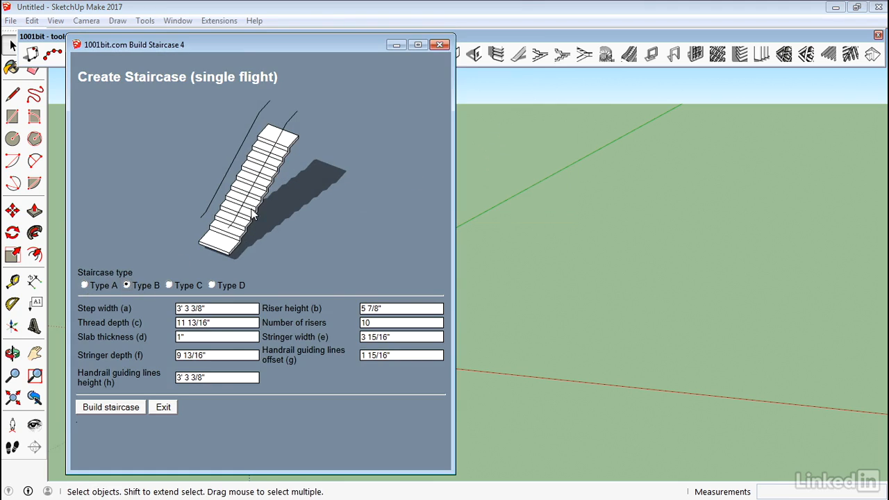
left_click(169, 286)
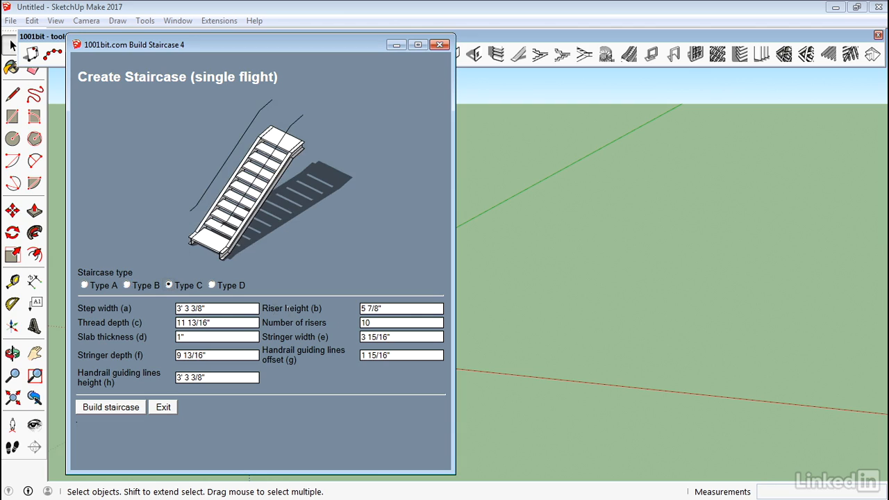
left_click(137, 406)
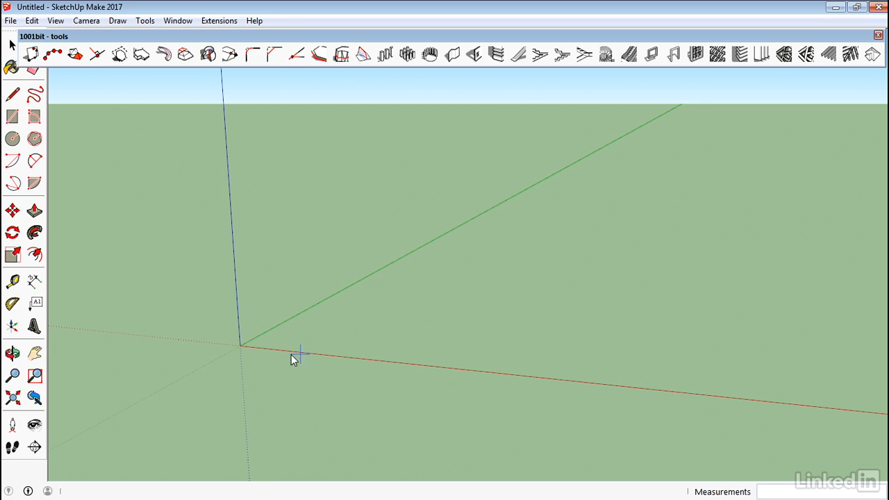
left_click(301, 354)
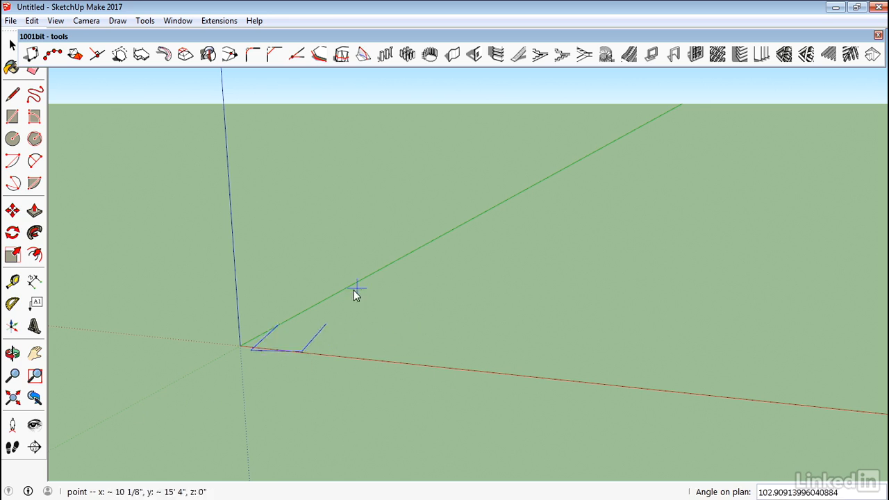
left_click(315, 347)
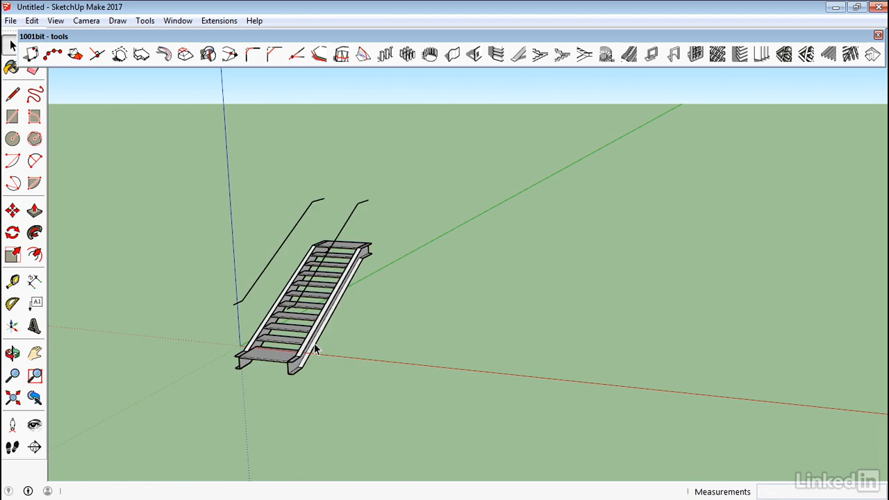
- Build a left-to-right 1001bit Staircase 3 on the red axis beside the single flight, 3' 3 3/8" wide with 10 risers per flight
middle_click_drag(402, 342, 424, 373)
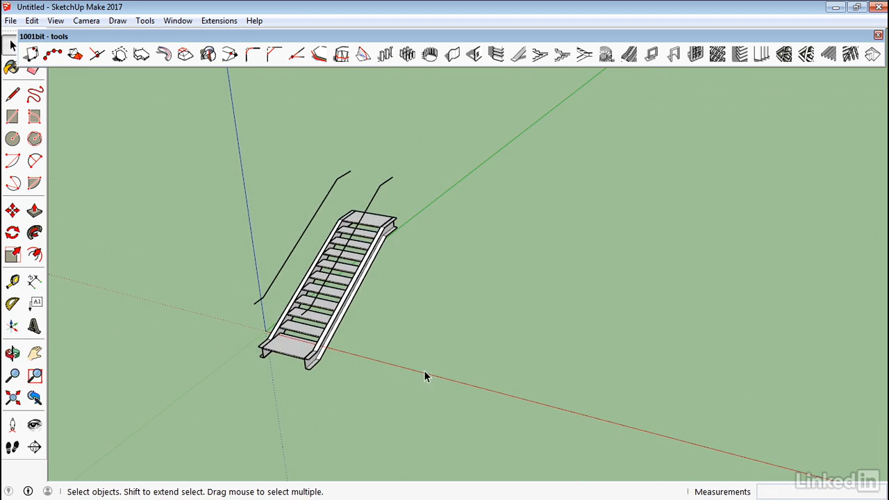
left_click(557, 55)
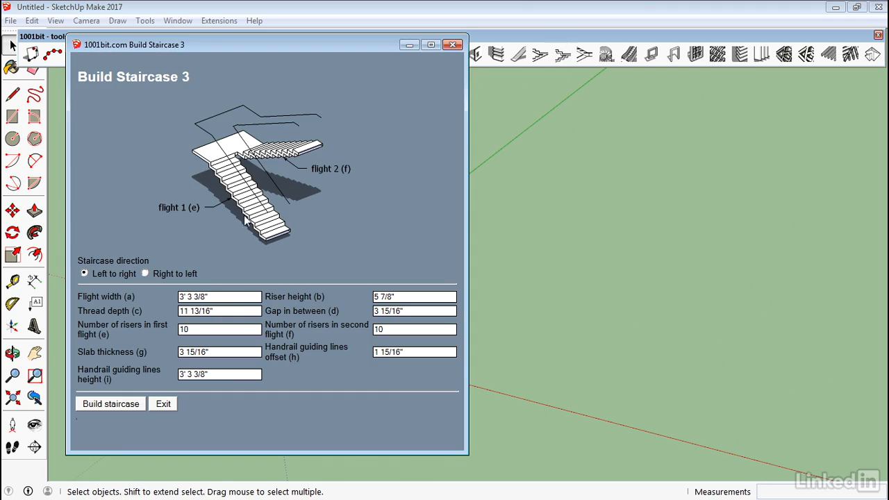
left_click(118, 404)
left_click(405, 368)
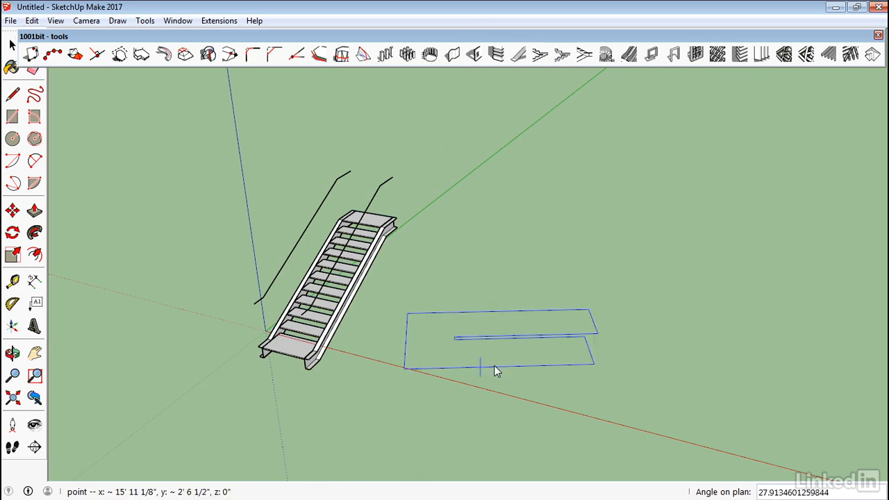
left_click(520, 397)
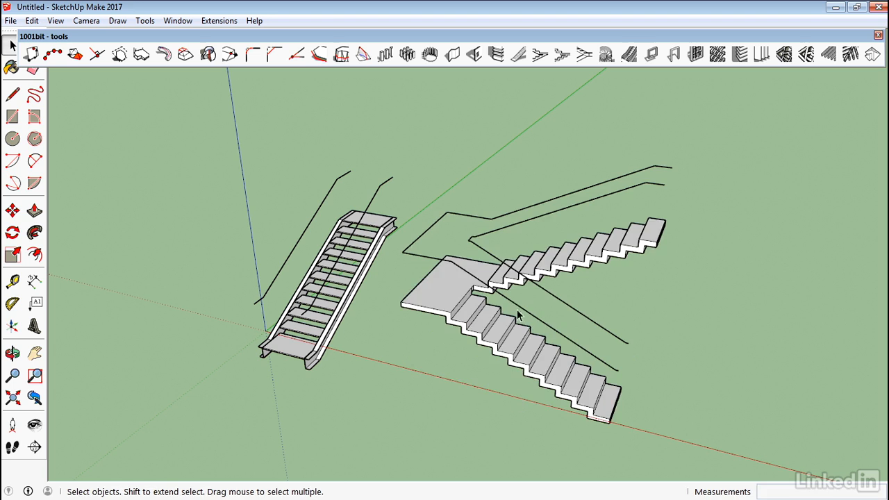
- Build a Type A spiral staircase with 20 risers, hand rail and intermediate rails on open ground beyond the two-flight staircase
middle_click_drag(515, 301, 484, 354)
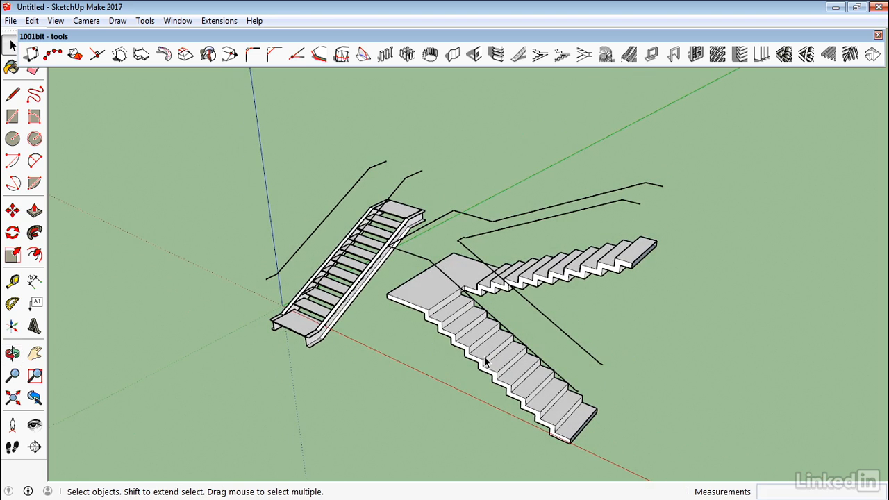
left_click(606, 55)
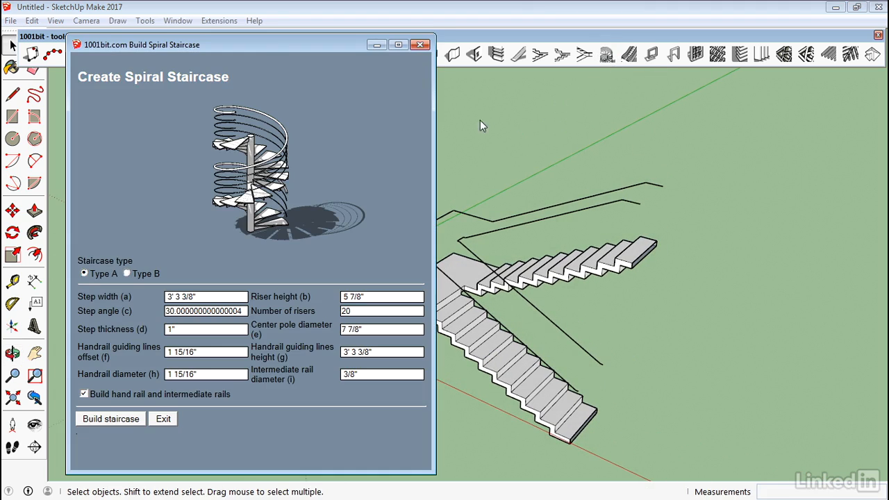
left_click(112, 419)
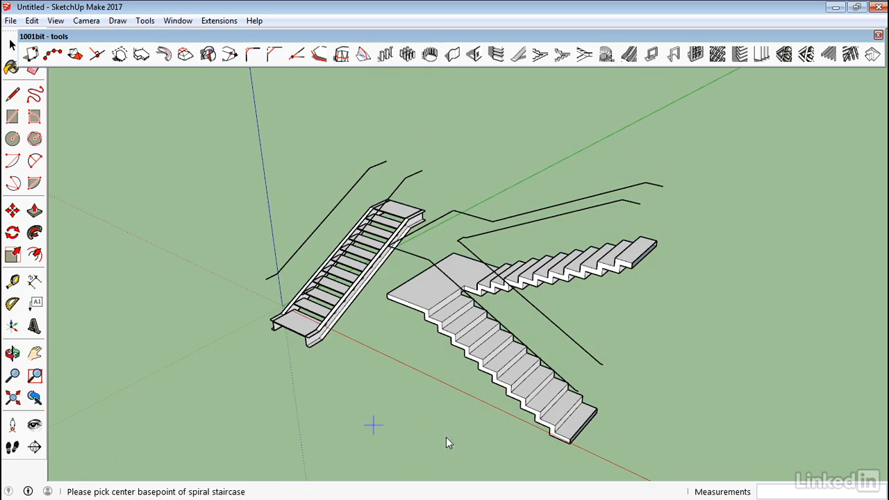
left_click(712, 398)
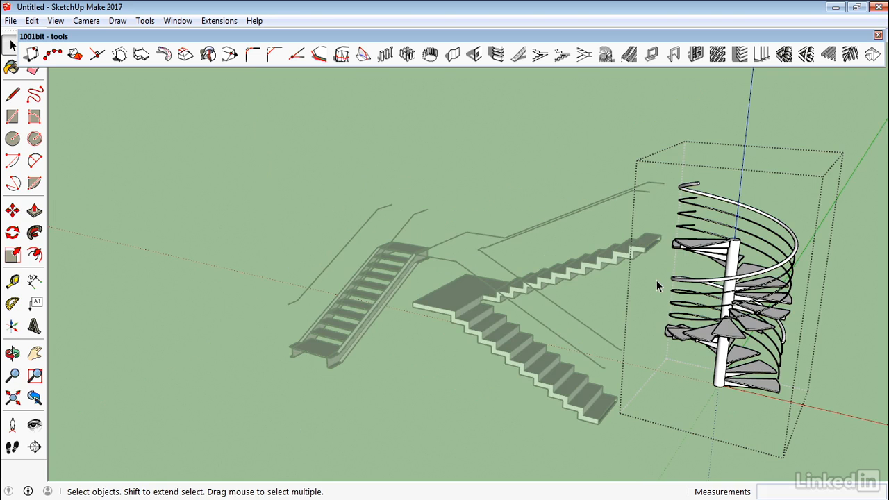
- Leave the spiral staircase group, then select all three staircases with their handrail lines and delete them
middle_click_drag(664, 263, 714, 241)
left_click(535, 133)
scroll(565, 253, "down", 6)
left_click_drag(779, 165, 361, 364)
key("Delete")
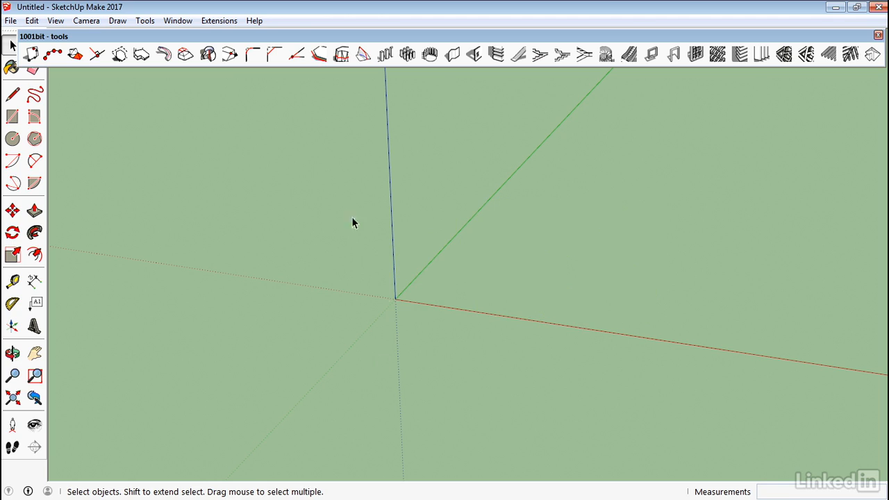
left_click(219, 20)
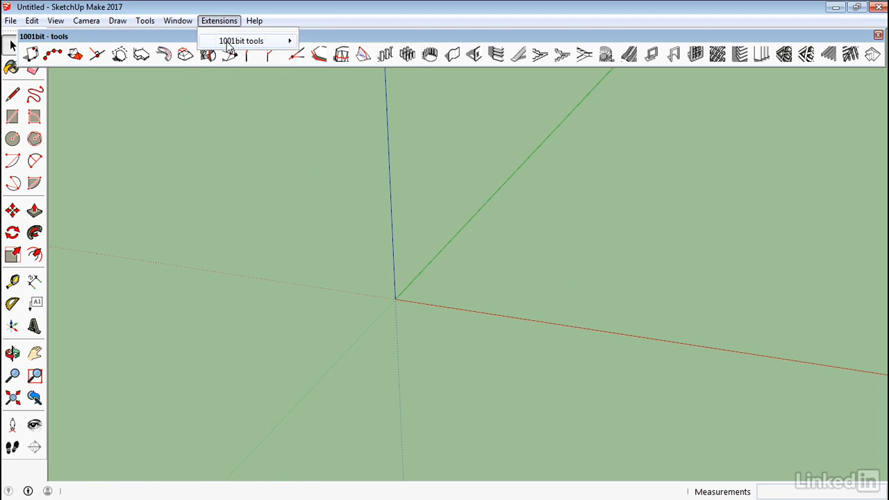
mouse_move(229, 42)
mouse_move(389, 173)
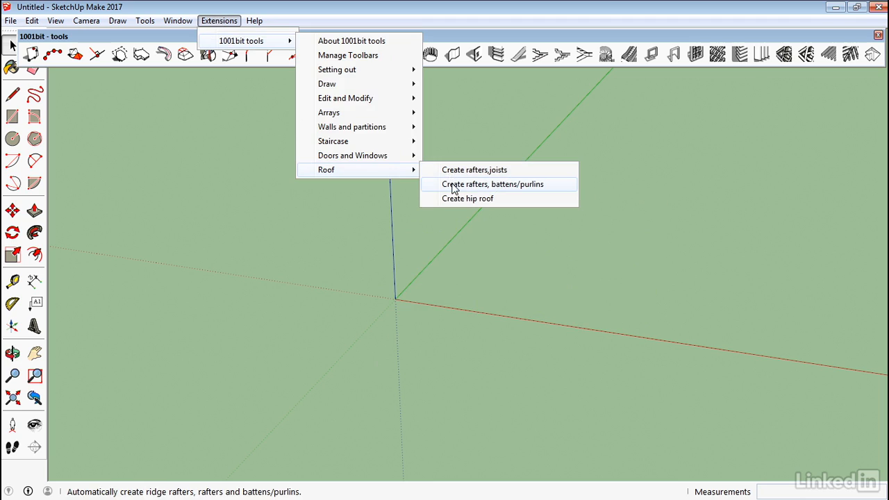
mouse_move(375, 159)
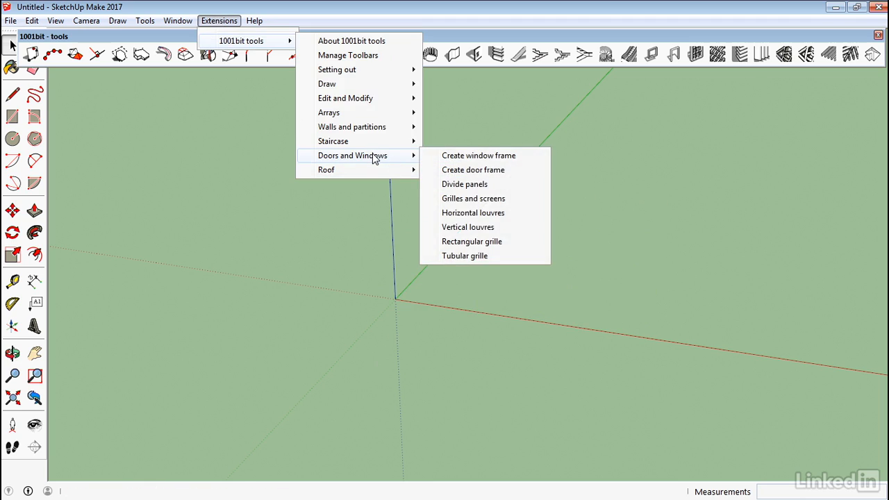
left_click(486, 133)
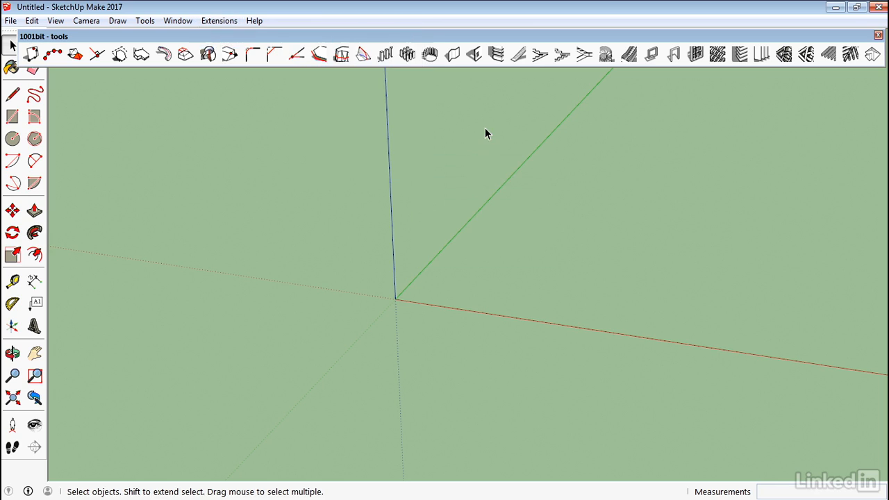